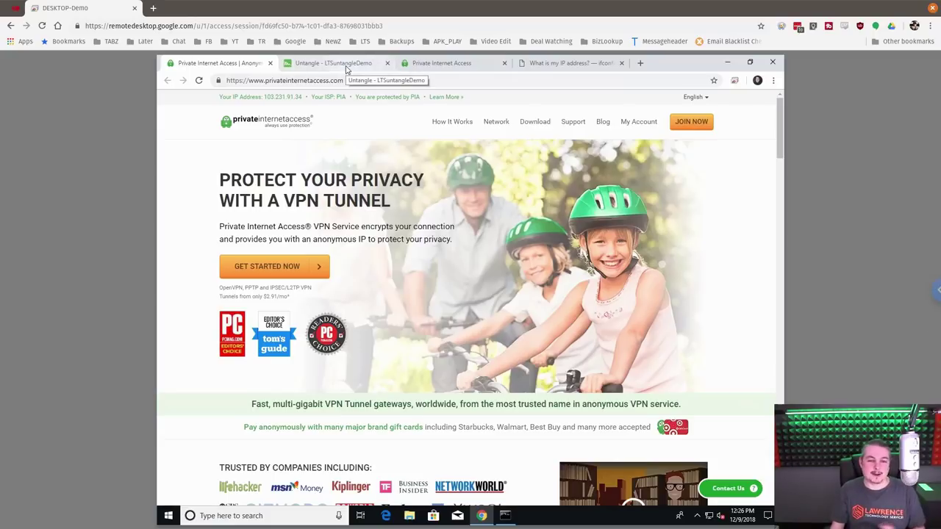
# - Switch from the PIA homepage to the Untangle LTSuntangleDemo dashboard tab
pyautogui.click(347, 66)
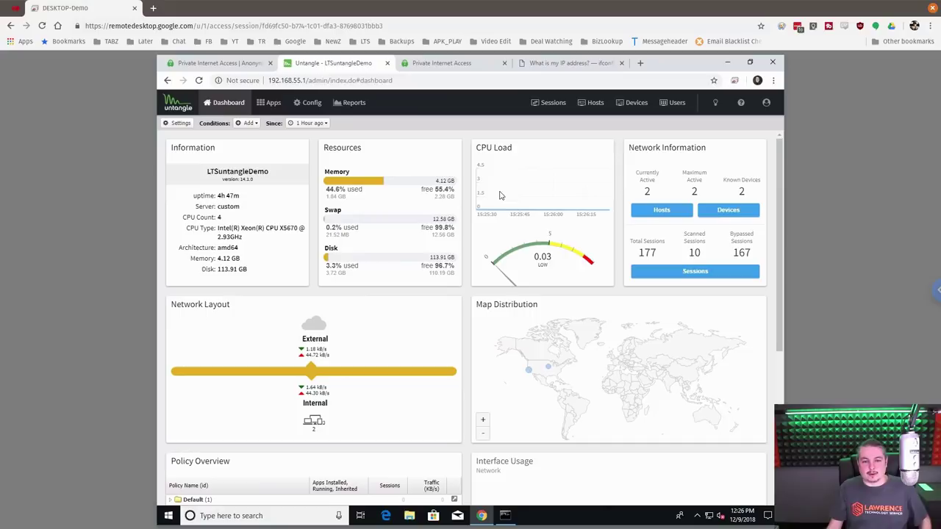
# - Open the Tunnel VPN app from Untangle's Apps list
pyautogui.click(442, 66)
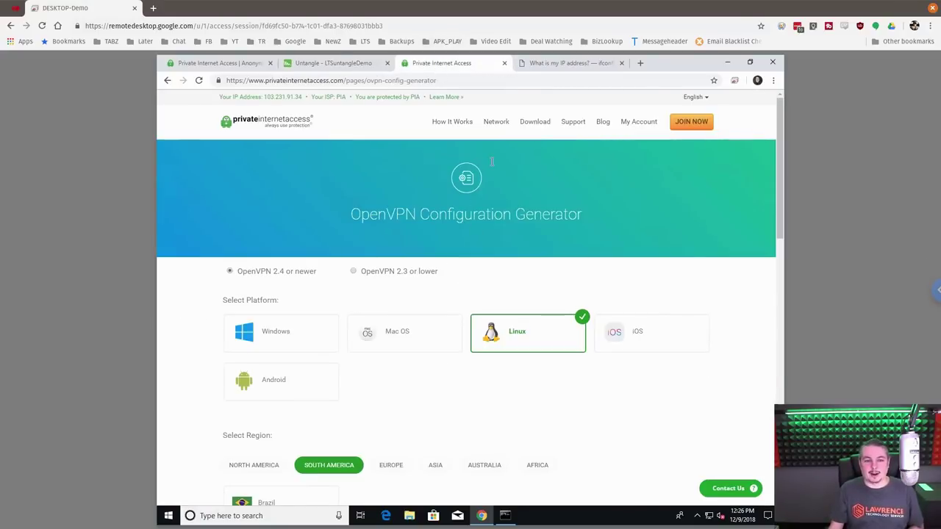
pyautogui.click(362, 66)
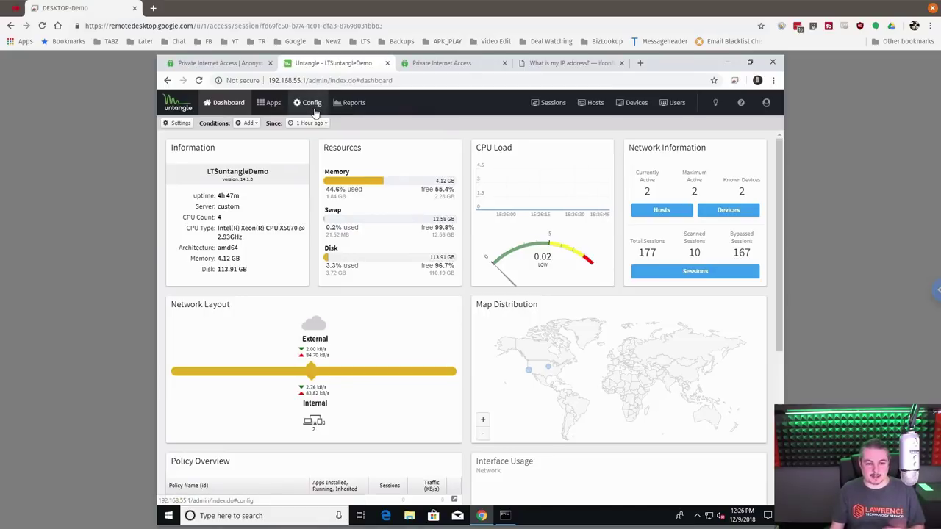
pyautogui.click(268, 103)
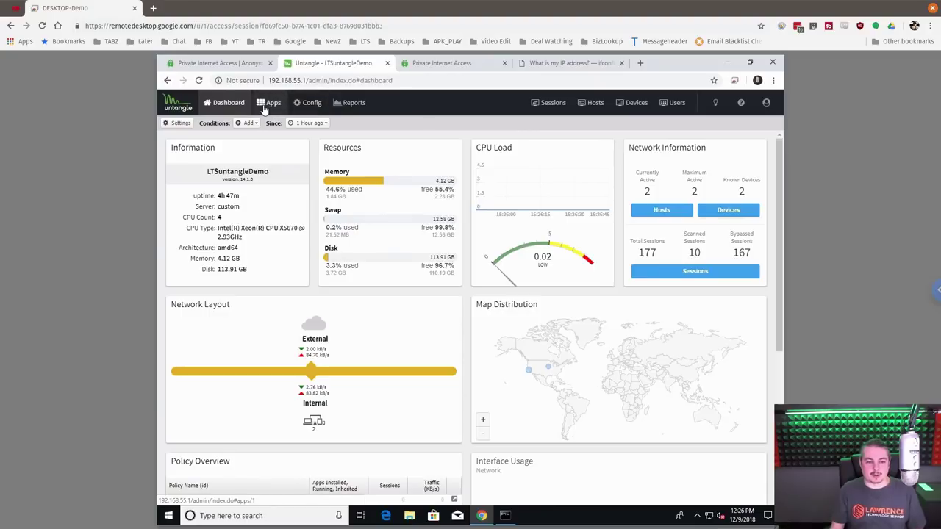
pyautogui.click(347, 283)
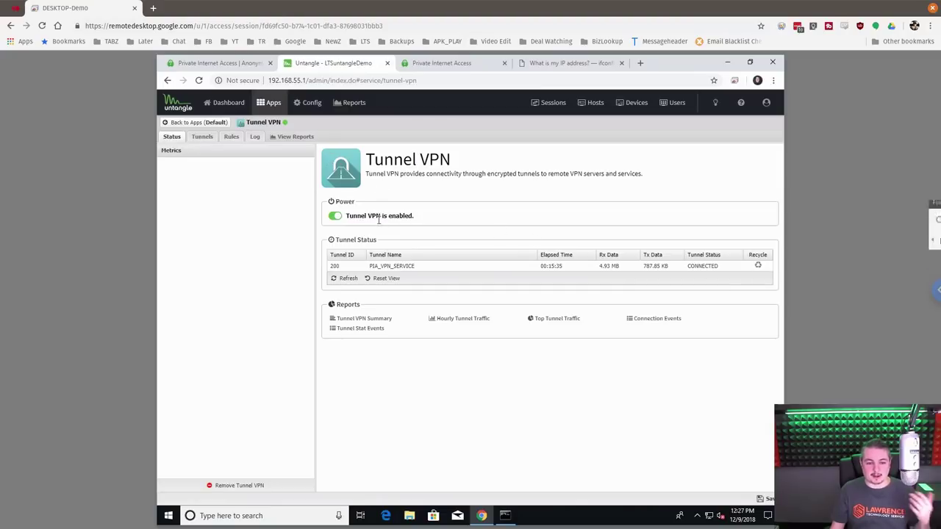
# - Add a tunnel with provider PrivateInternetAccess, then switch to the PIA config generator tab
pyautogui.click(202, 137)
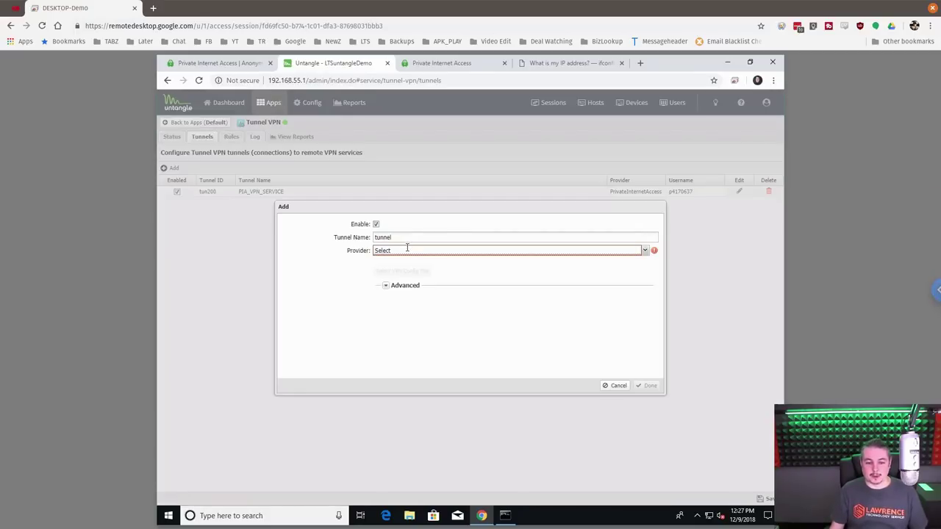
pyautogui.click(407, 248)
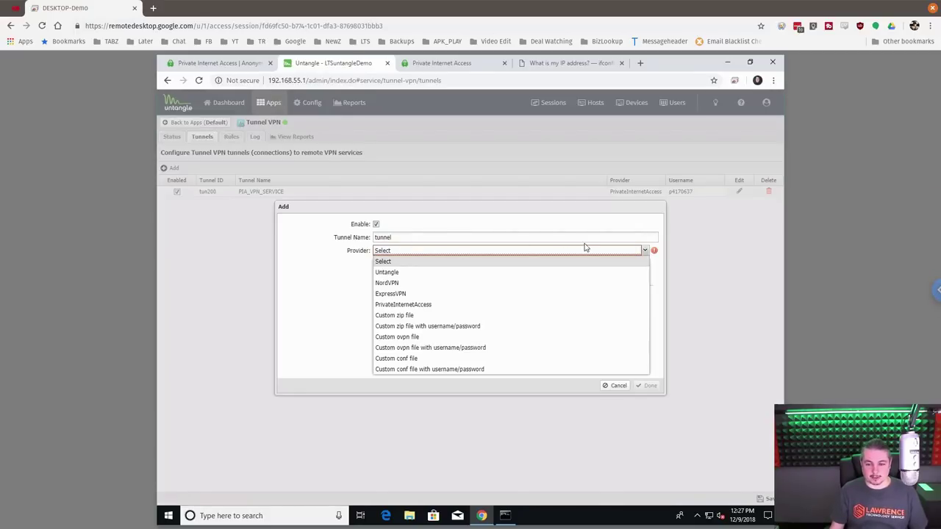
pyautogui.click(406, 306)
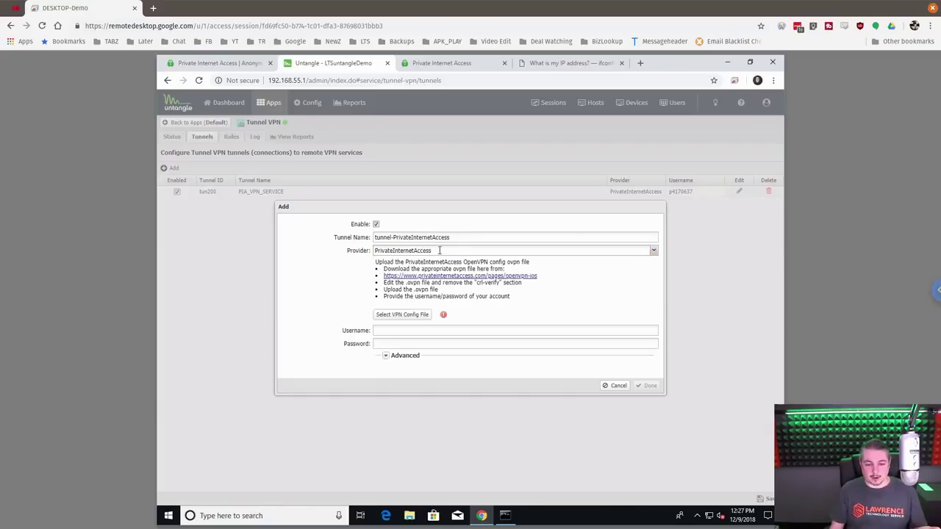
pyautogui.click(405, 329)
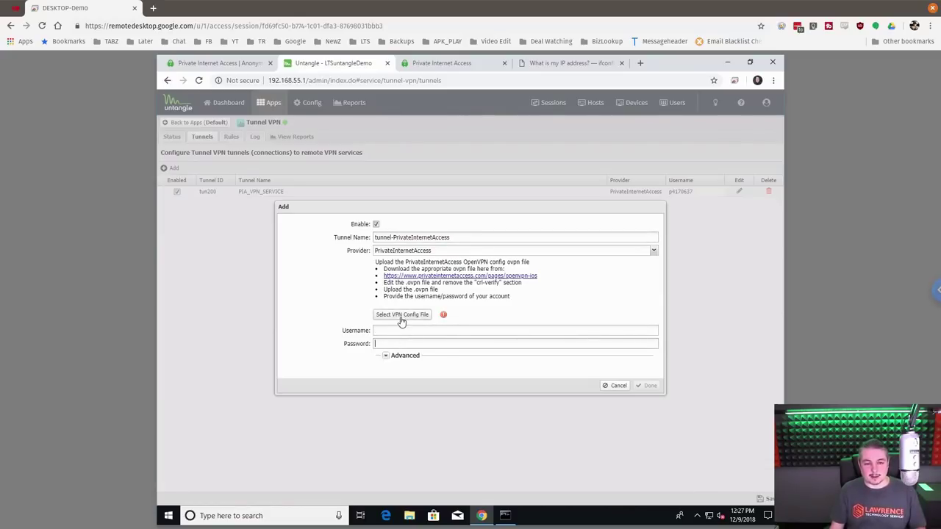
pyautogui.click(448, 64)
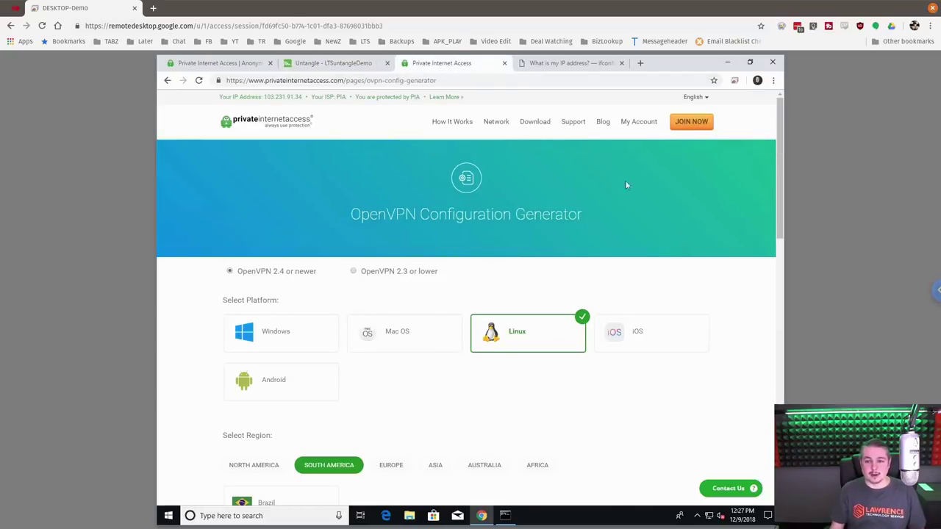
# - Browse the PIA server regions and bring up the North American locations
pyautogui.scroll(-1, 403, 317)
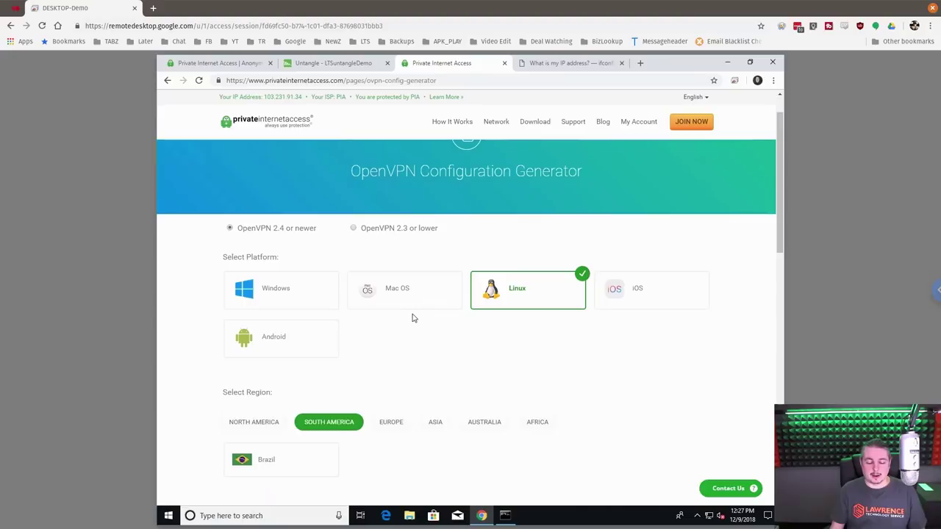
pyautogui.scroll(-1, 412, 317)
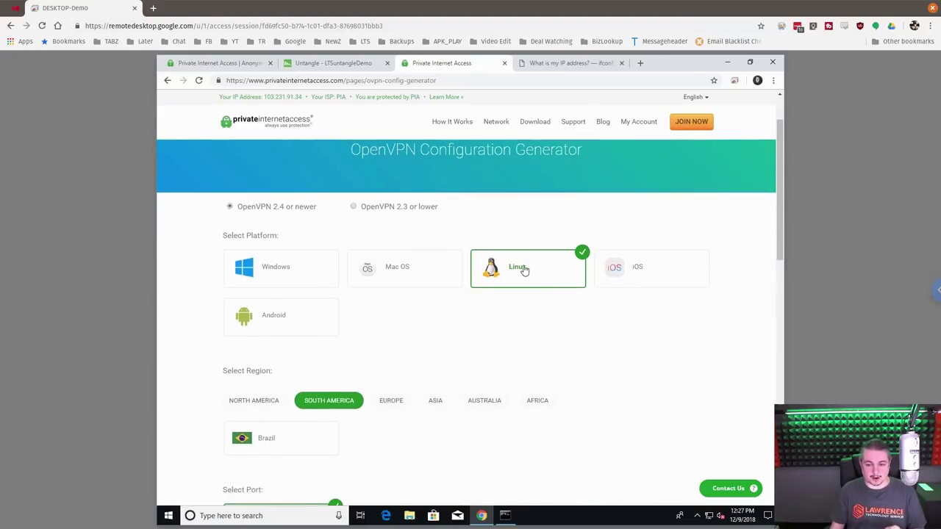
pyautogui.scroll(-2, 464, 302)
pyautogui.scroll(-4, 465, 306)
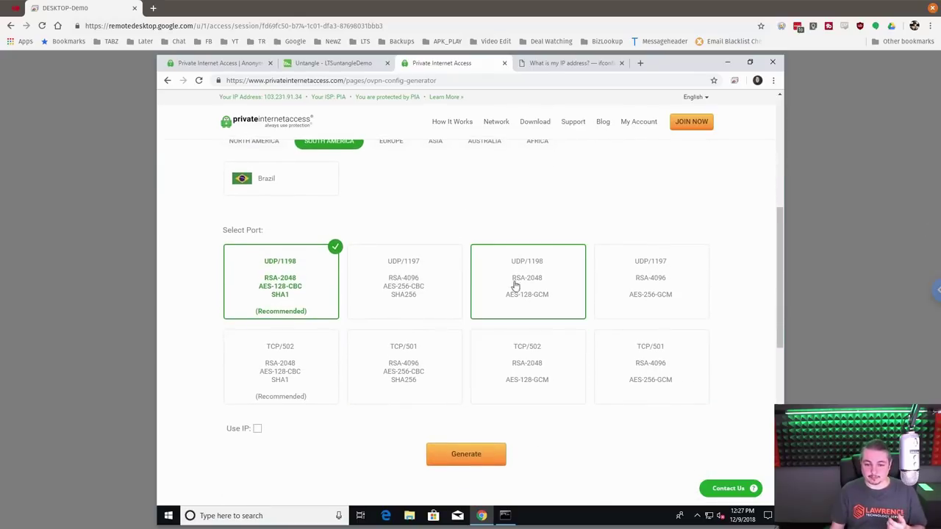
pyautogui.scroll(1, 401, 231)
pyautogui.click(392, 165)
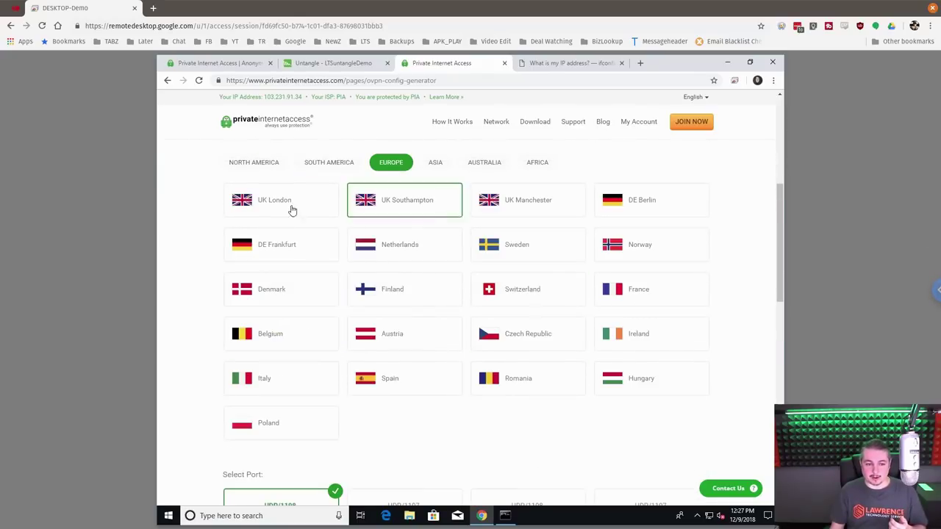
pyautogui.click(435, 163)
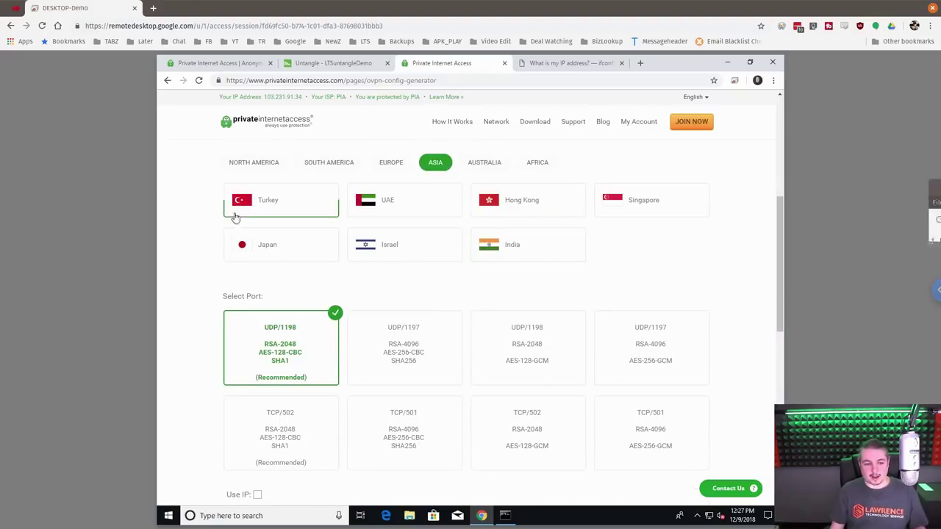
pyautogui.click(248, 162)
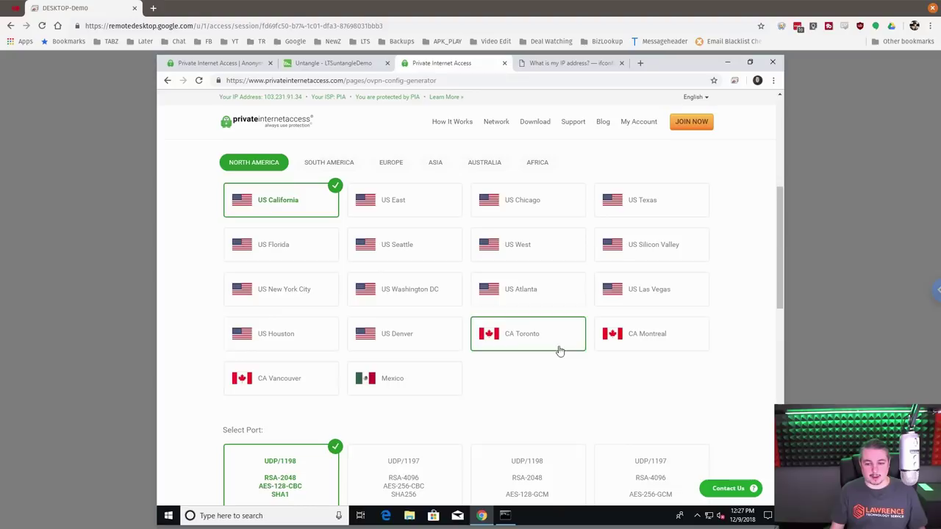
pyautogui.click(656, 301)
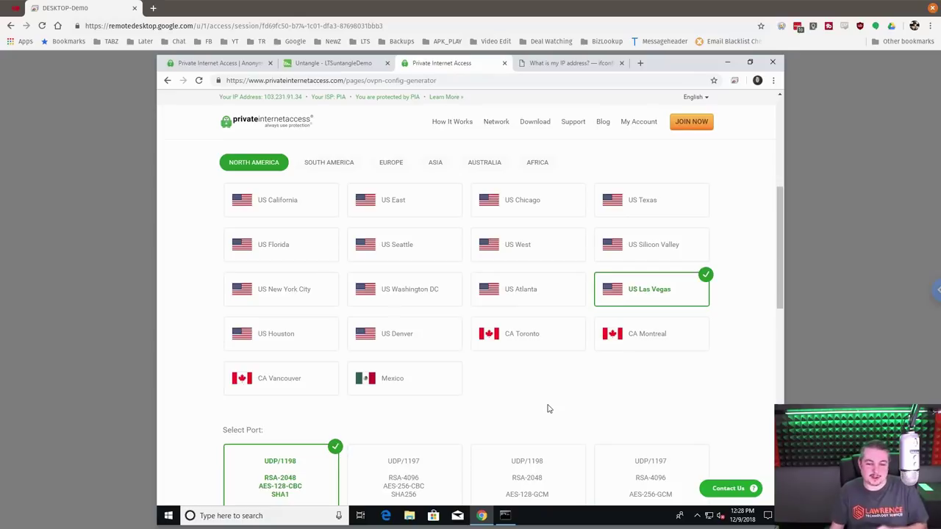
# - Select Mexico on UDP/1198 and generate the mexico-aes-128 .ovpn file
pyautogui.scroll(-1, 548, 408)
pyautogui.scroll(-1, 492, 332)
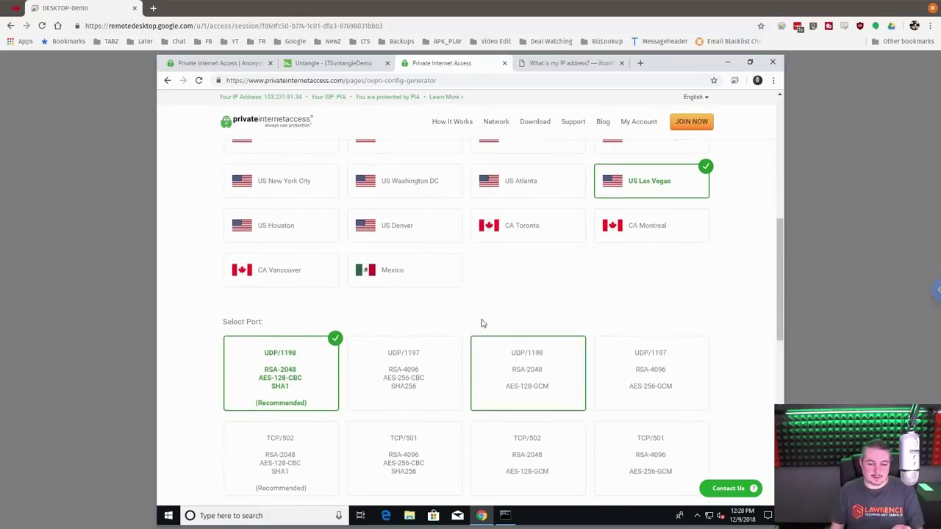
pyautogui.click(391, 282)
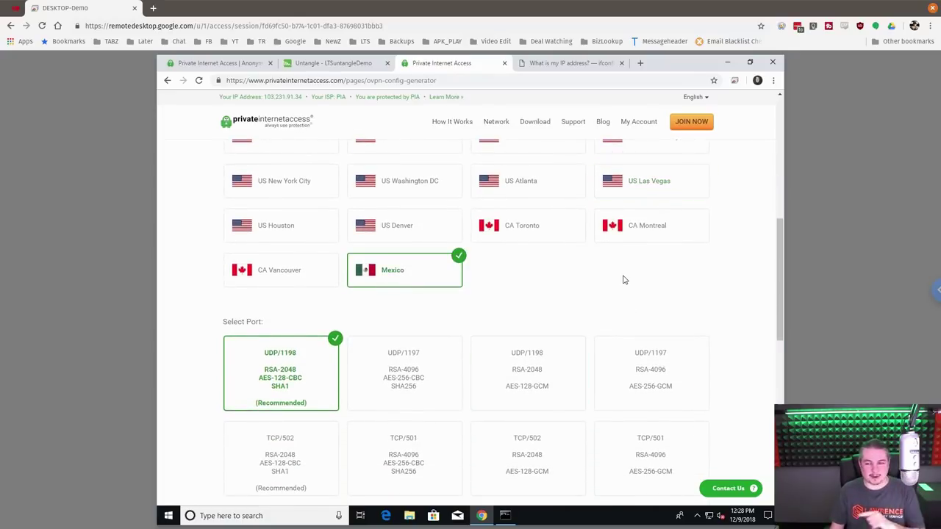
pyautogui.scroll(-2, 622, 280)
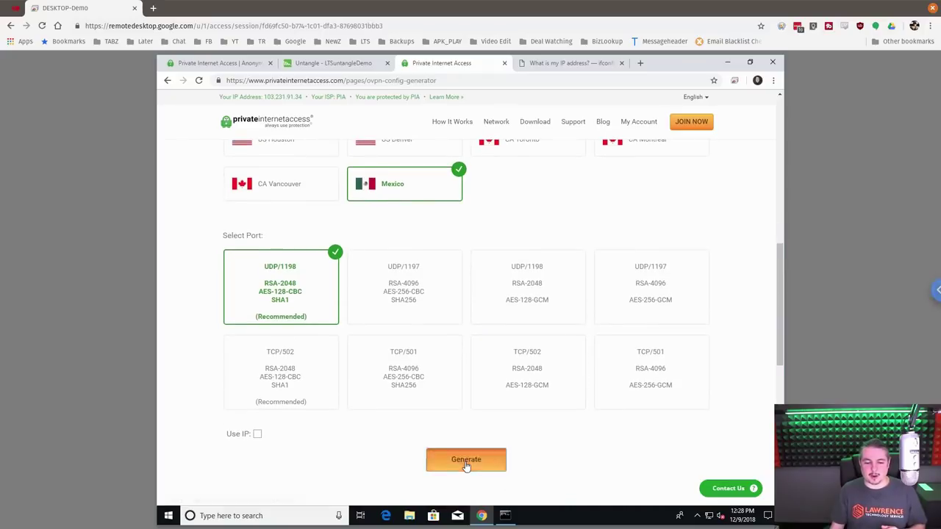
pyautogui.click(466, 463)
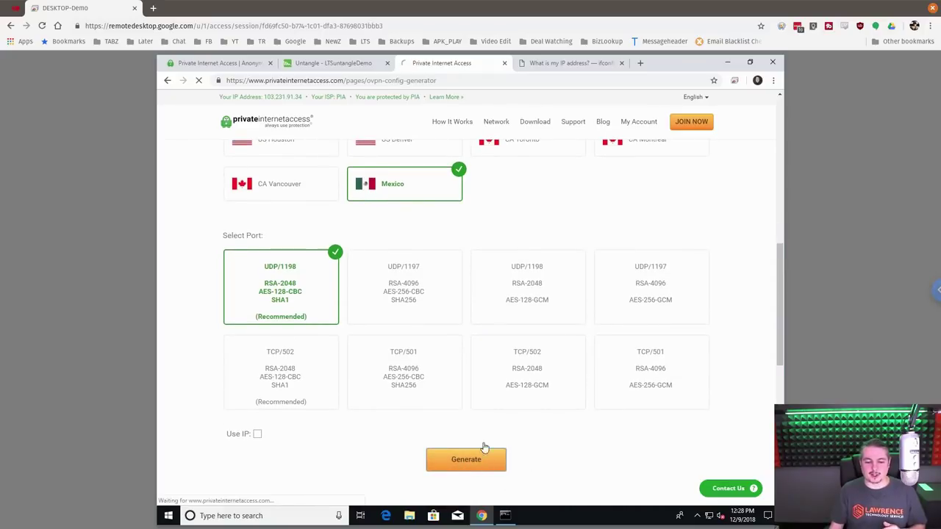
# - Back in Untangle, cancel the new tunnel being added
pyautogui.click(211, 65)
pyautogui.click(331, 64)
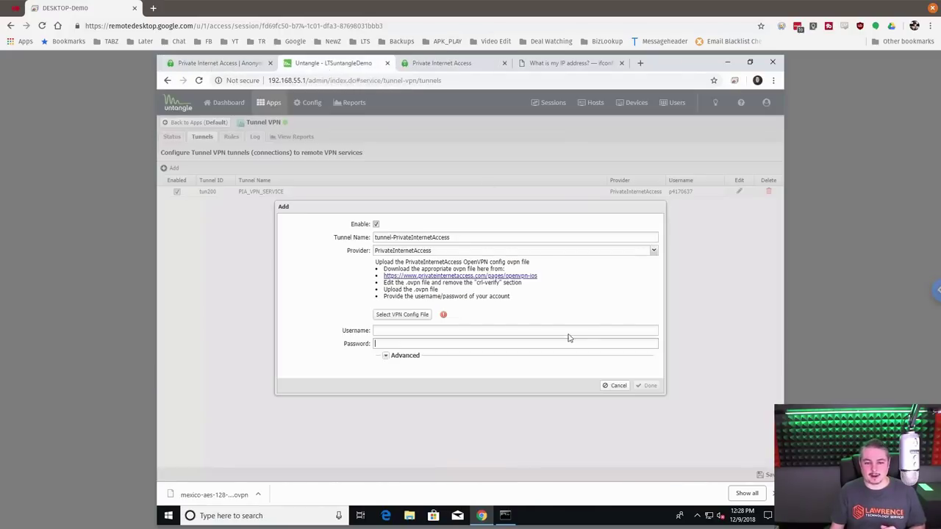
pyautogui.click(617, 385)
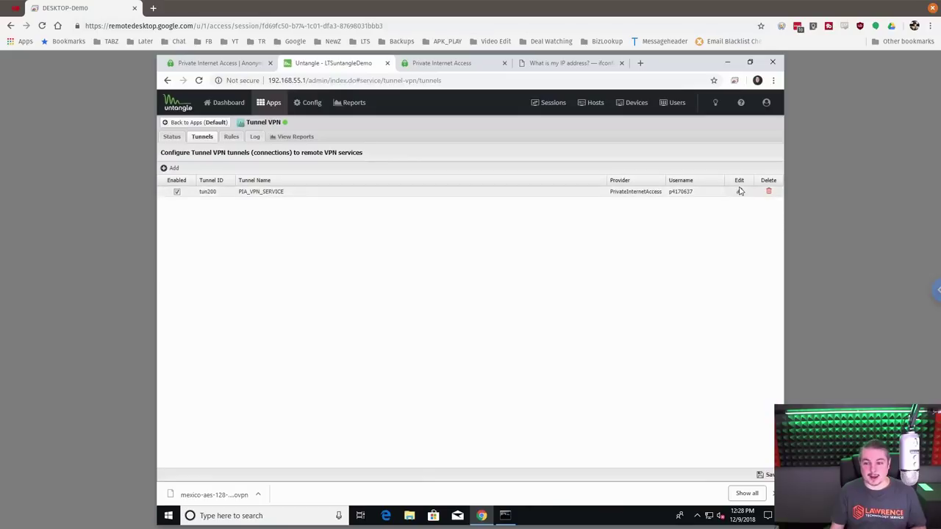
# - Load mexico-aes-128-cbc-udp-dns.ovpn into the PIA_VPN_SERVICE tunnel, then view ifconfig.co
pyautogui.click(740, 191)
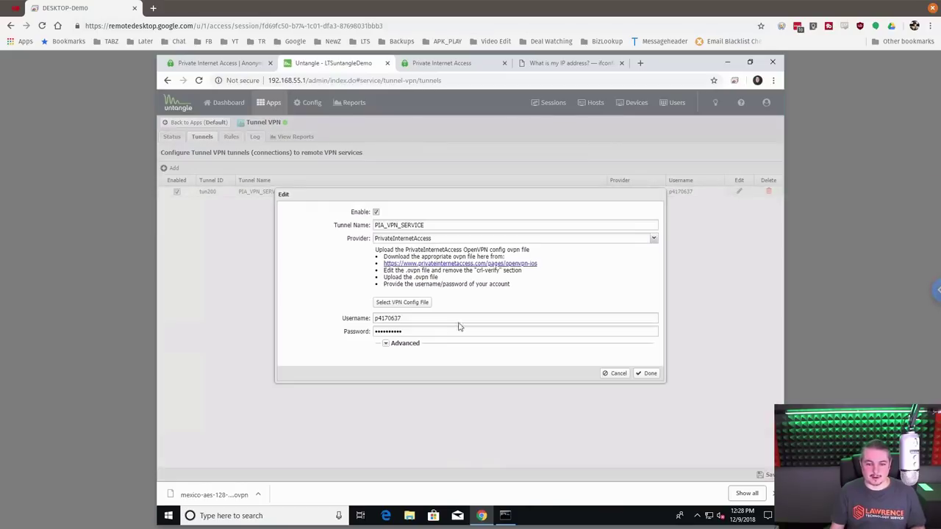
pyautogui.click(400, 303)
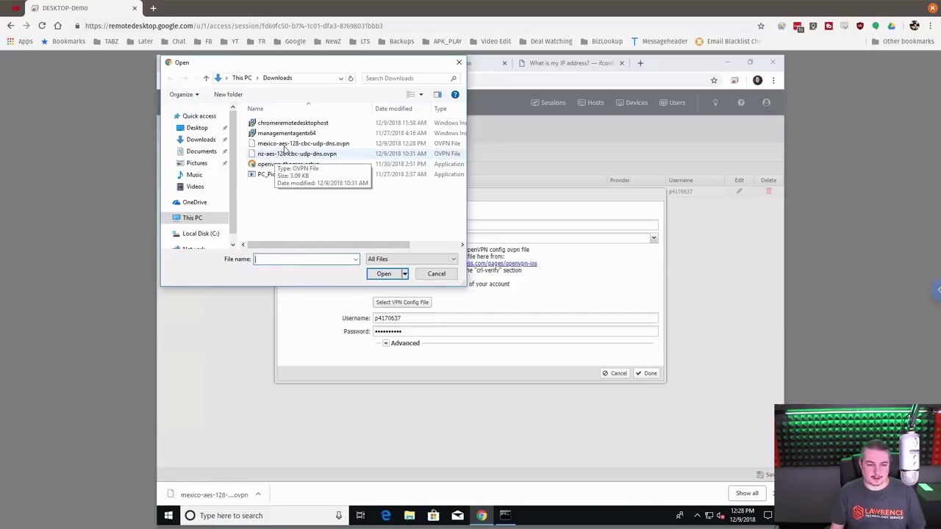
pyautogui.click(286, 145)
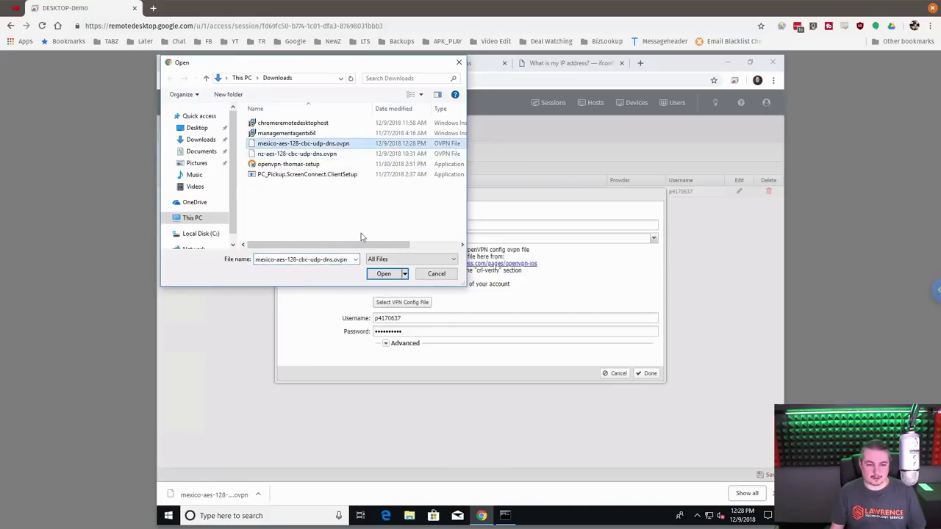
pyautogui.click(378, 277)
pyautogui.click(551, 64)
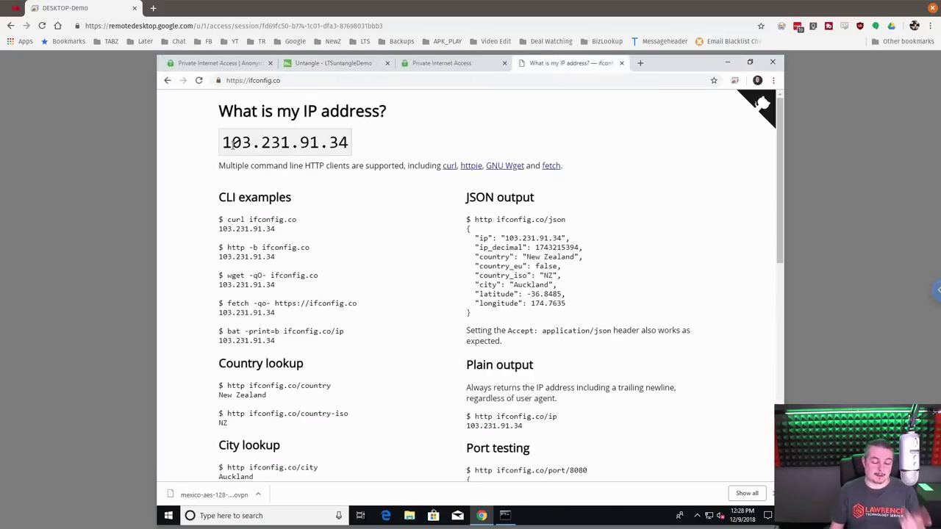
pyautogui.scroll(-1, 390, 278)
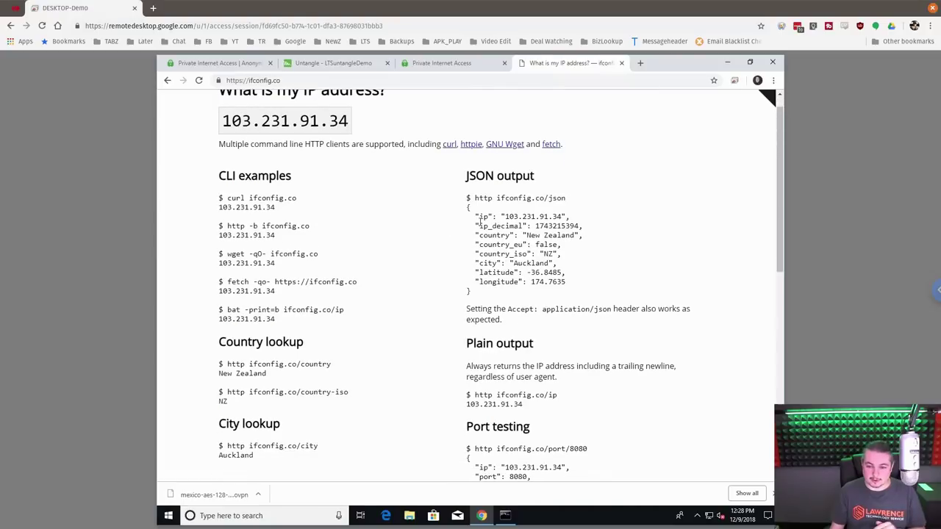
pyautogui.moveTo(475, 235); pyautogui.dragTo(597, 241)
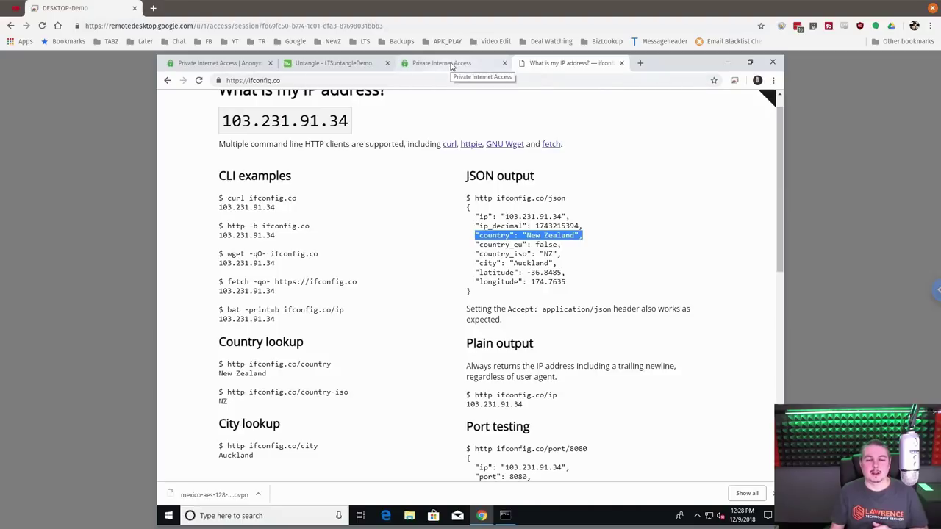
# - Save the edited PIA_VPN_SERVICE tunnel and check its Log and Status tabs
pyautogui.click(333, 64)
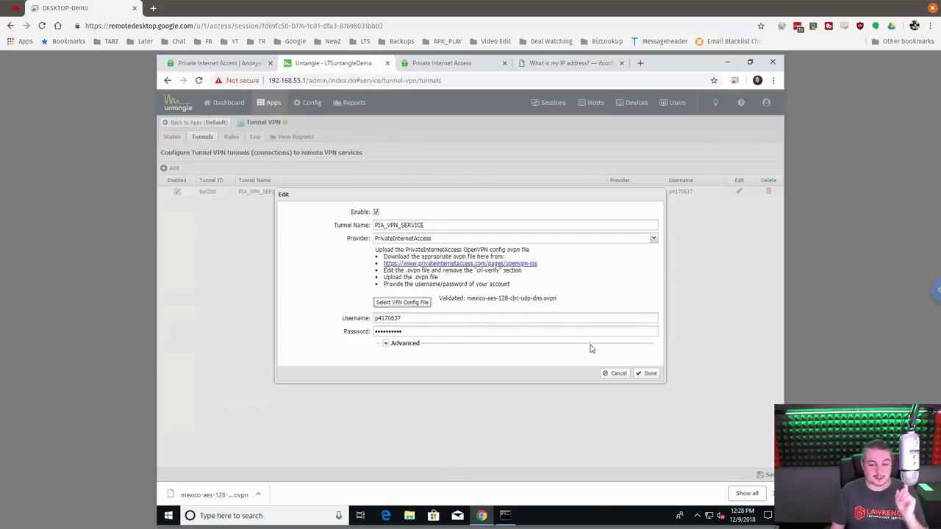
pyautogui.click(646, 375)
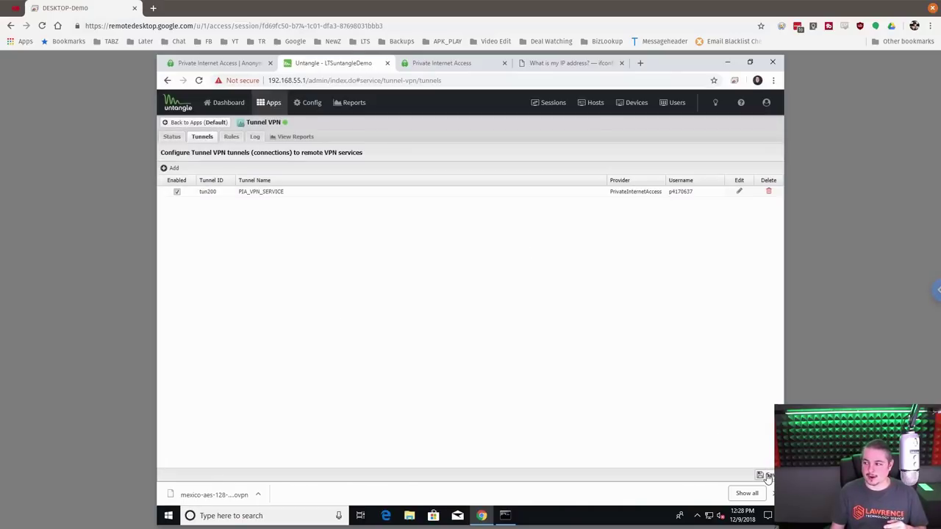
pyautogui.click(766, 476)
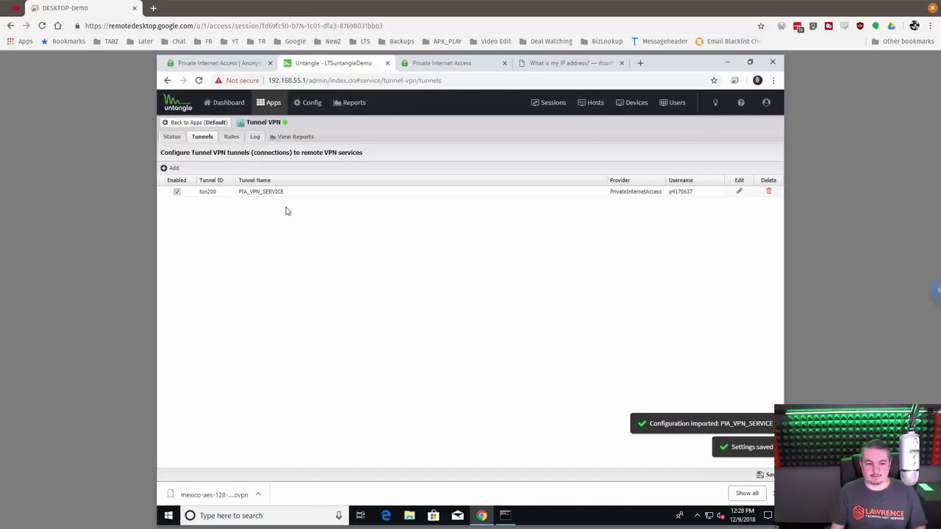
pyautogui.click(254, 137)
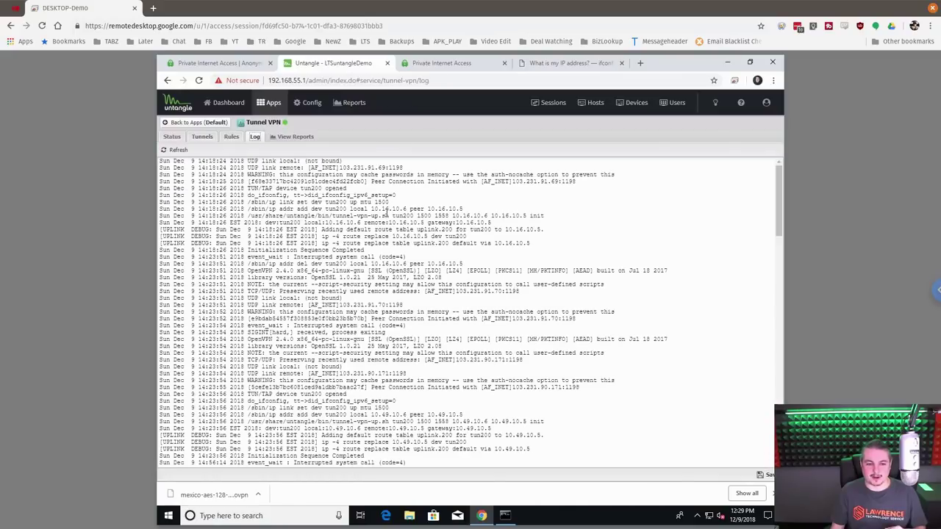
pyautogui.click(172, 138)
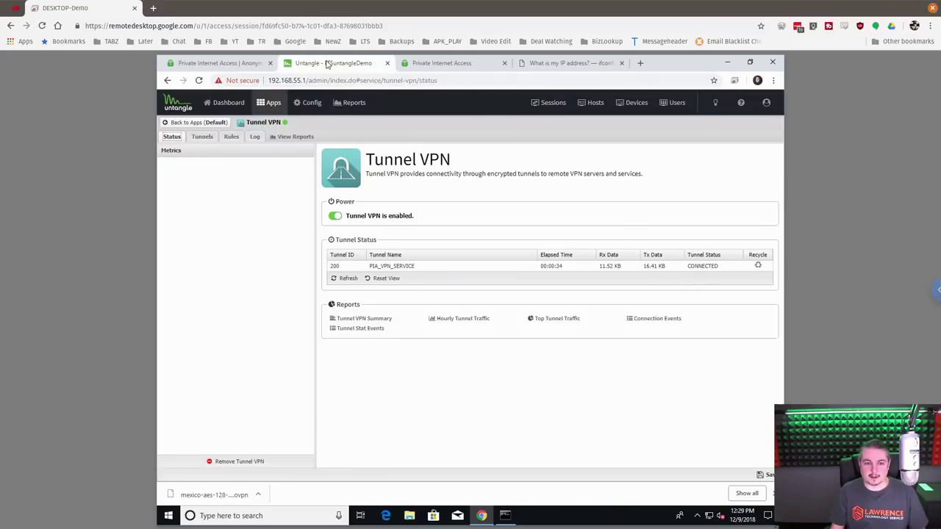
# - Load ifconfig.co in an incognito window and highlight the 196.52.10.5 Mexico City result
pyautogui.click(772, 80)
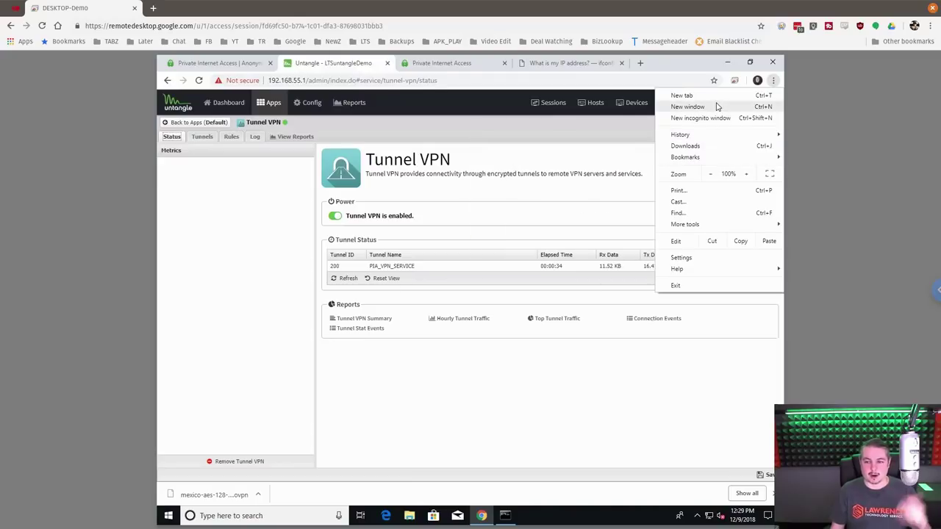
pyautogui.click(705, 117)
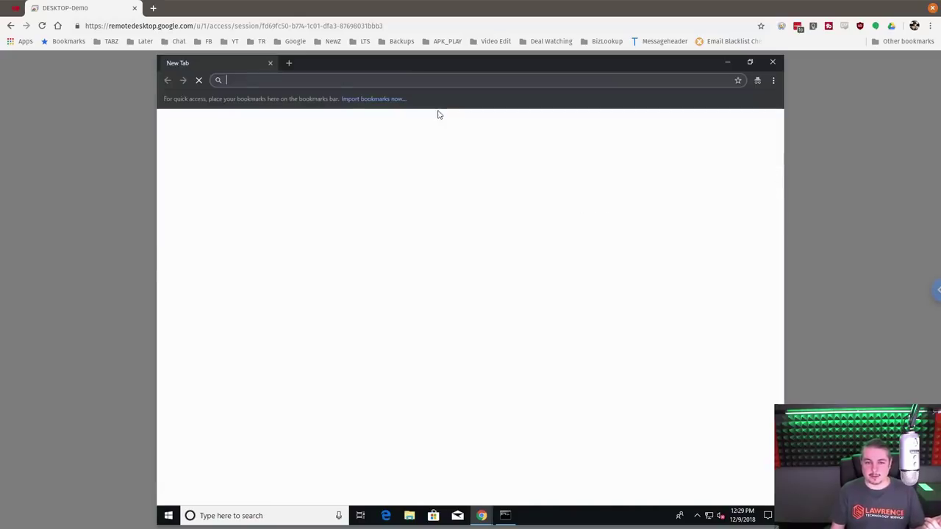
pyautogui.write('iff')
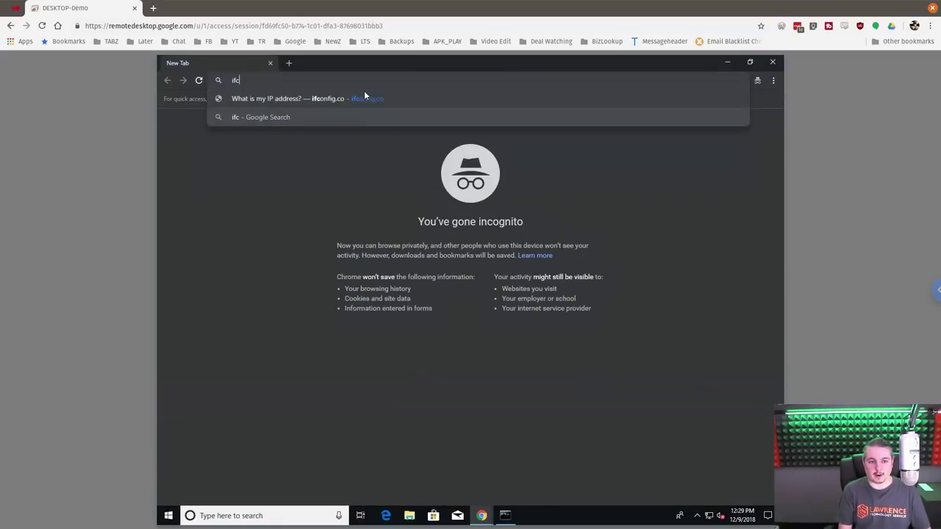
pyautogui.press('BackSpace')
pyautogui.write('c')
pyautogui.press('Return')
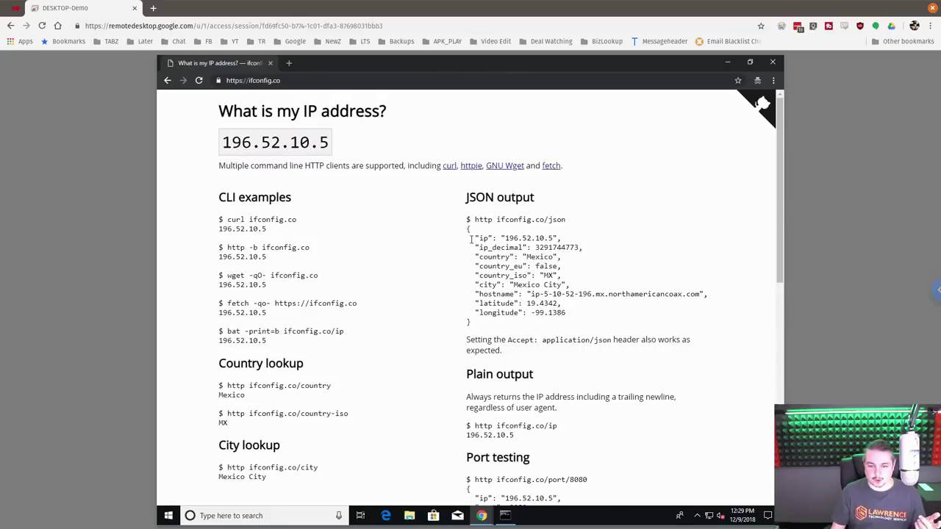
pyautogui.moveTo(471, 238); pyautogui.dragTo(604, 296)
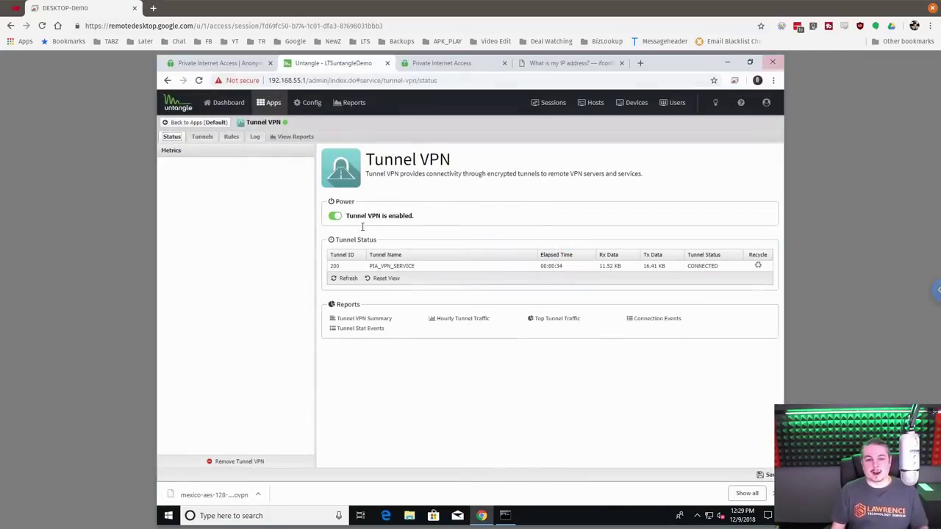
# - Show the Tunnel VPN Rules tab with its four routing rules
pyautogui.click(231, 138)
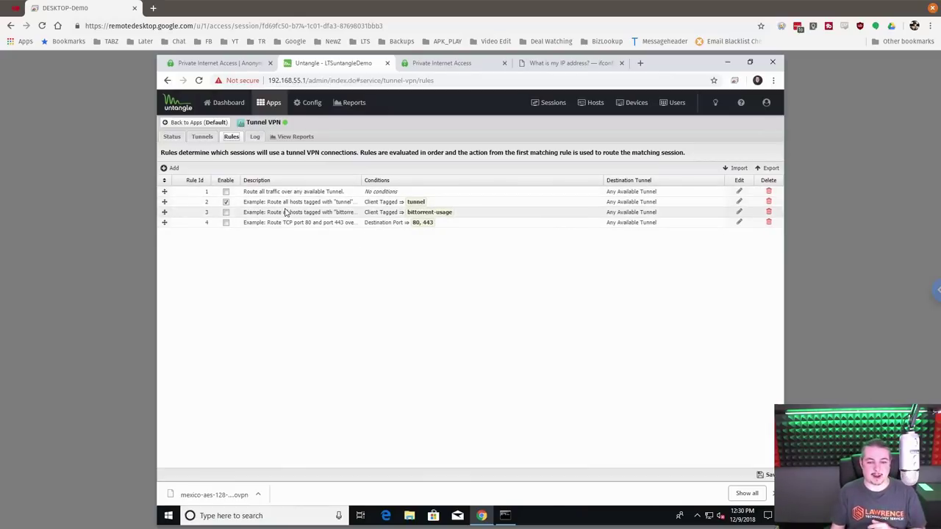
pyautogui.click(226, 202)
pyautogui.click(226, 192)
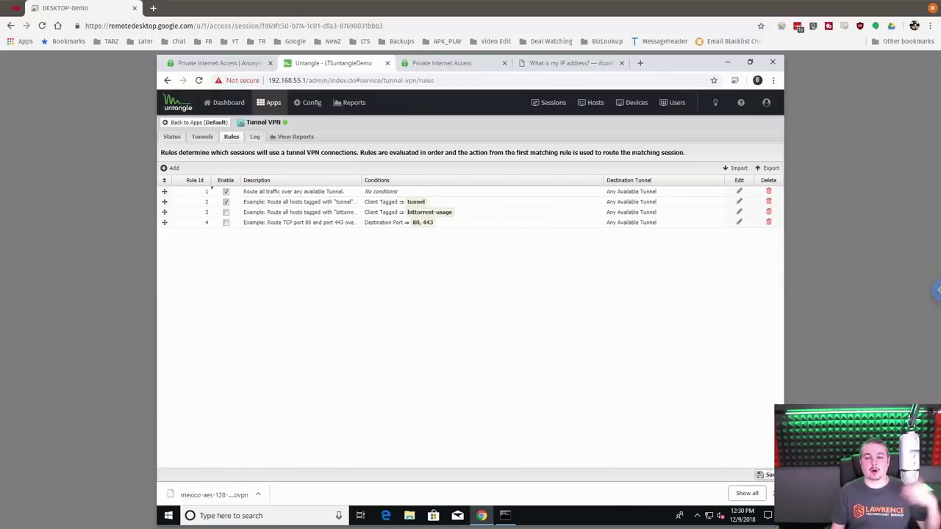
pyautogui.click(226, 192)
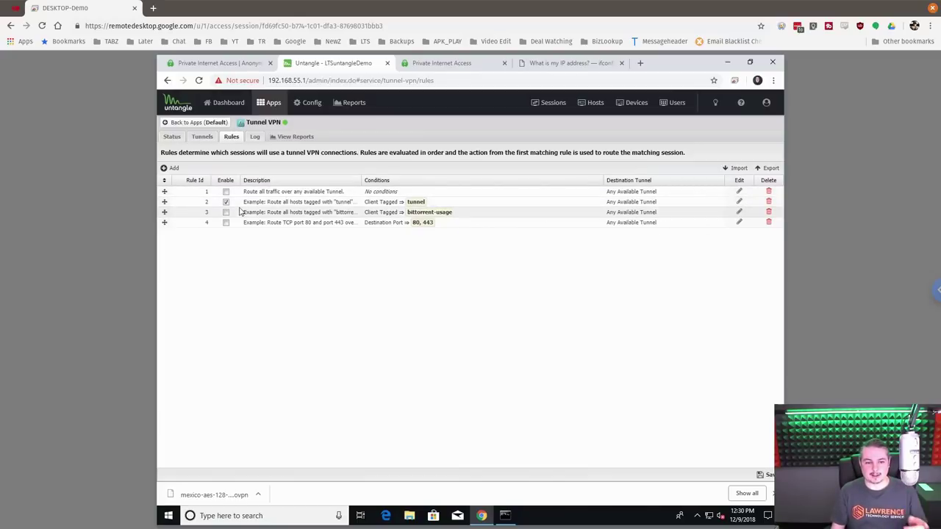
pyautogui.click(739, 202)
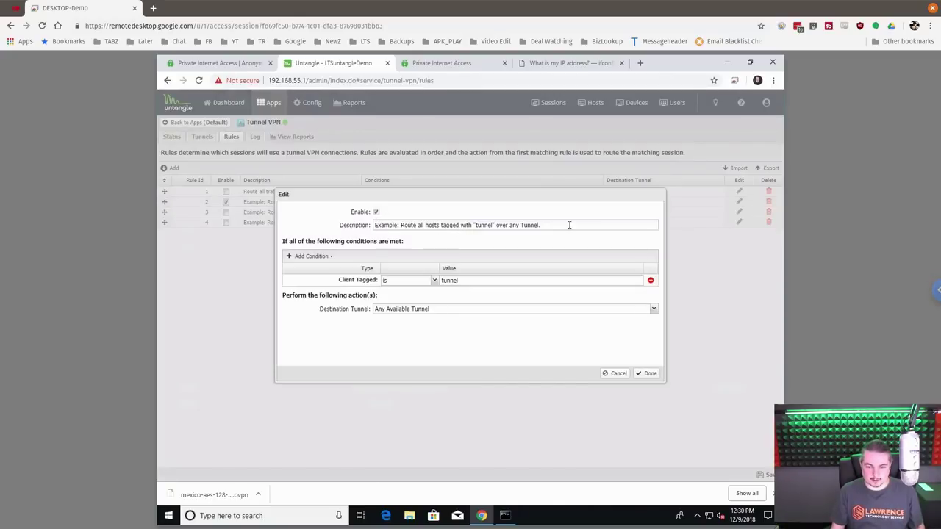
pyautogui.click(569, 225)
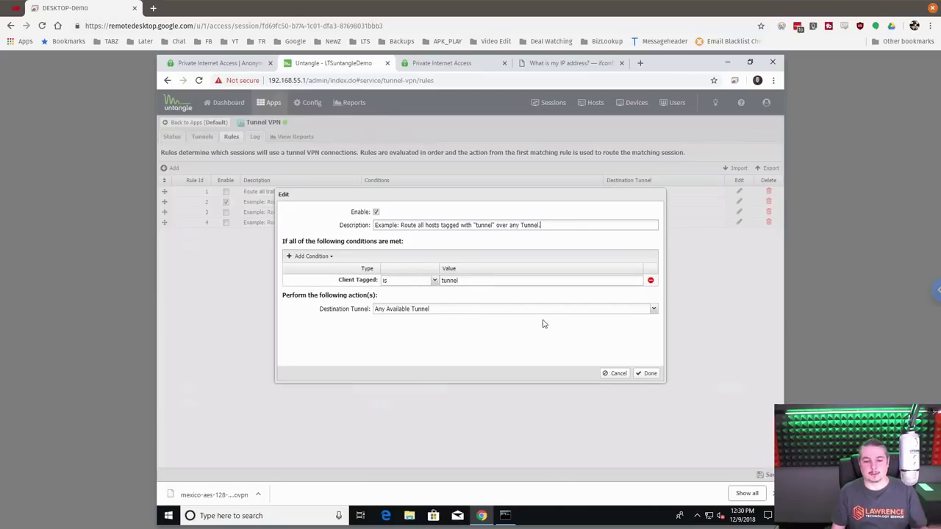
pyautogui.click(653, 308)
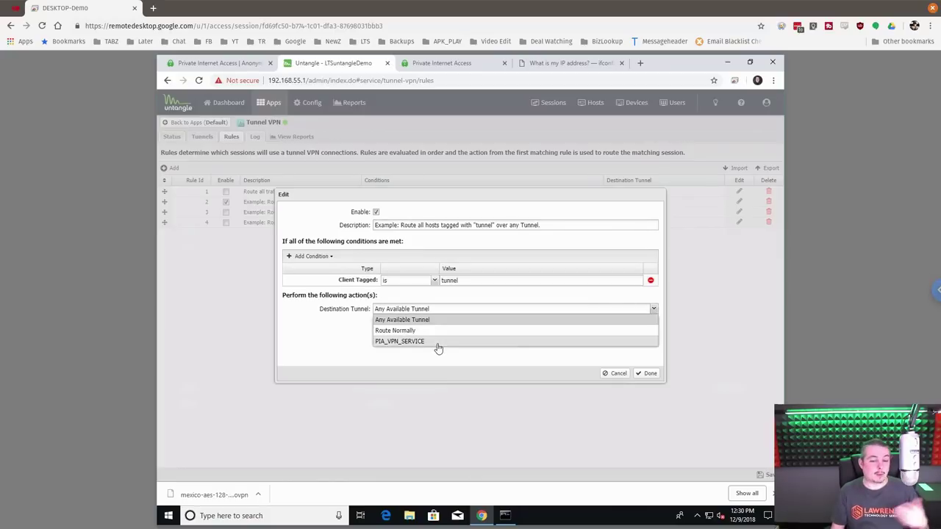
pyautogui.click(412, 342)
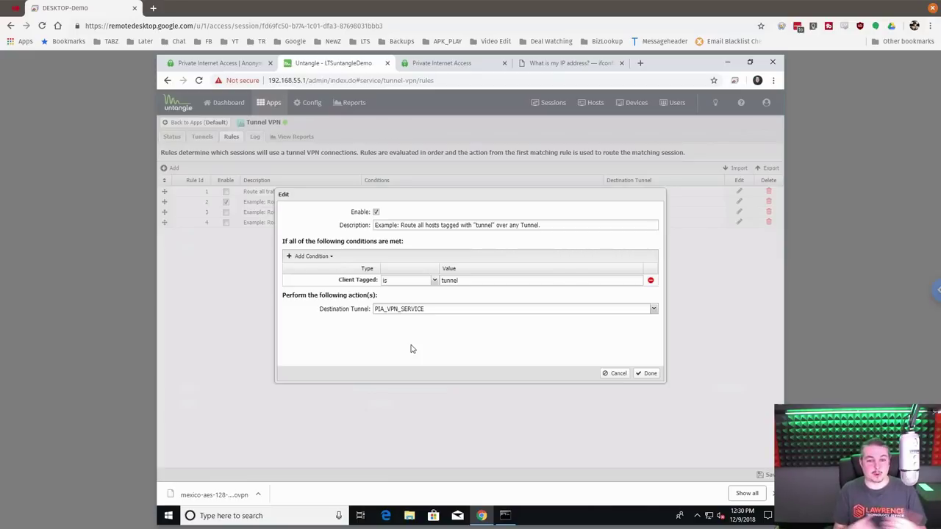
pyautogui.click(613, 377)
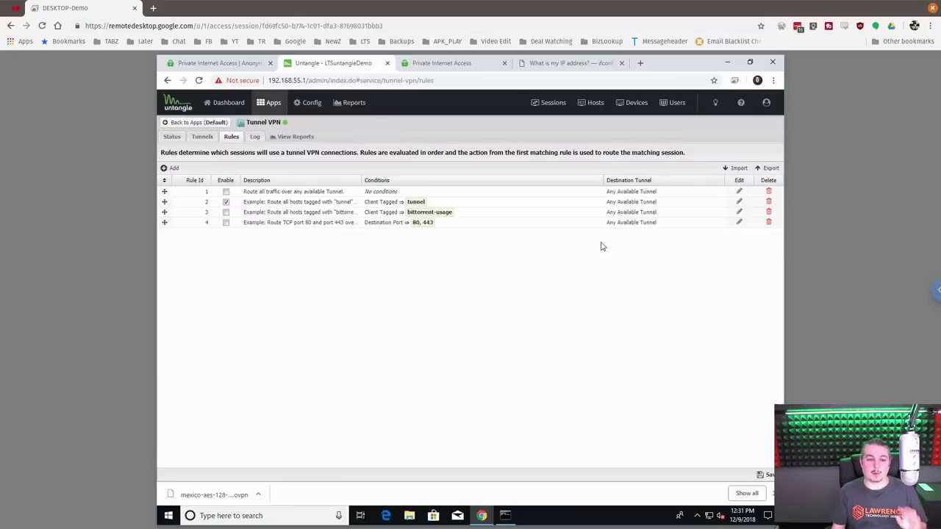
# - Open the Hosts list and inspect the tunnel tag on host 192.168.55.183
pyautogui.click(590, 105)
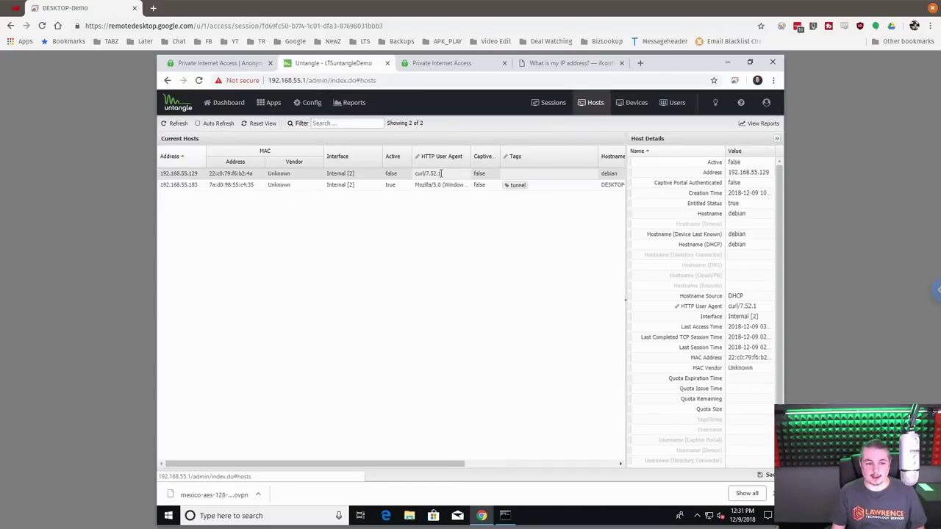
pyautogui.click(554, 185)
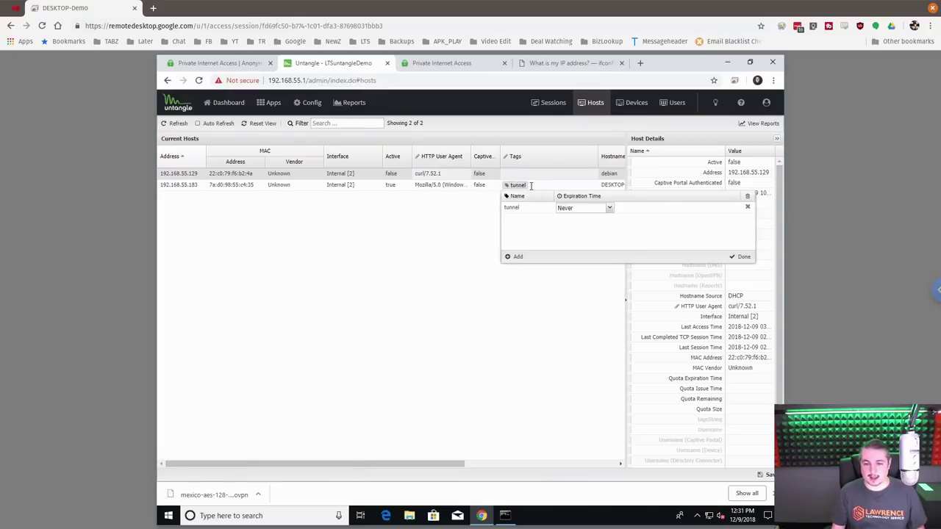
pyautogui.click(451, 255)
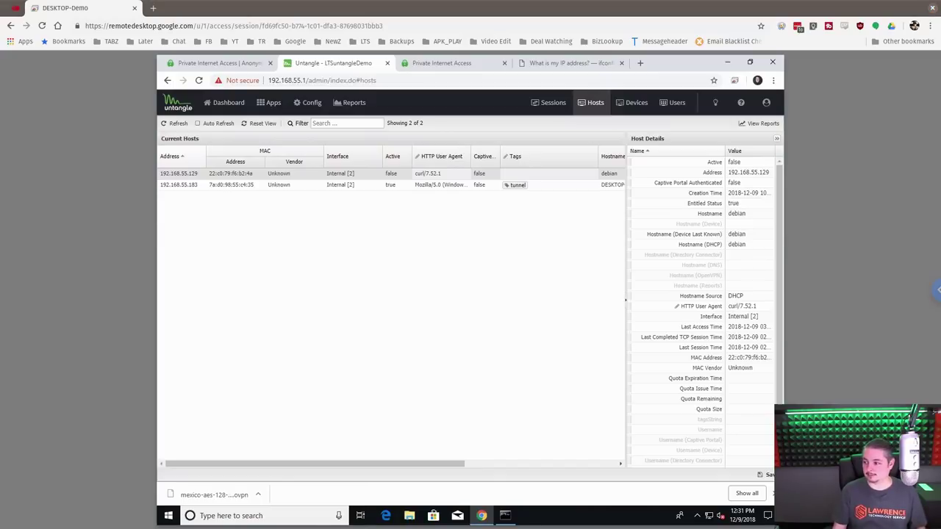
# - Position the Debian terminal beside the hosts table and clear it
pyautogui.hotkey('alt', 'Tab')
pyautogui.moveTo(297, 158); pyautogui.dragTo(388, 158)
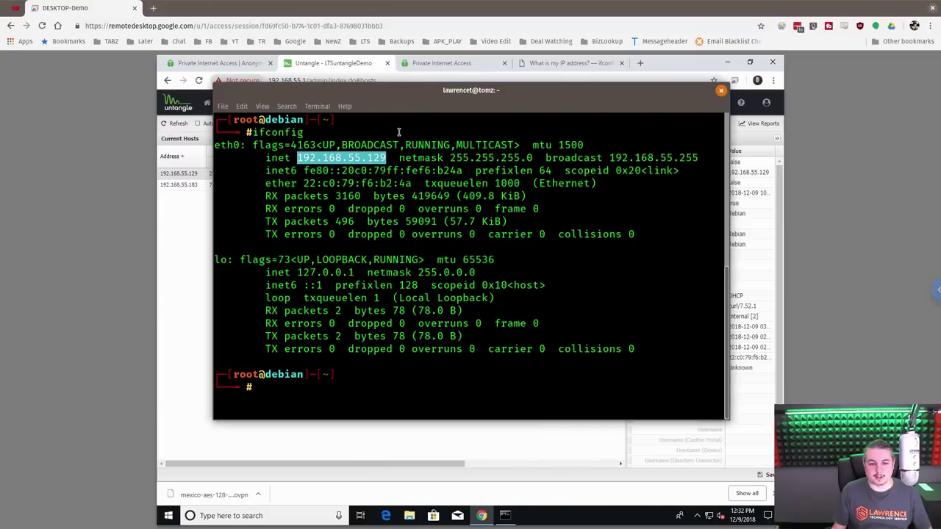
pyautogui.moveTo(422, 91); pyautogui.dragTo(367, 200)
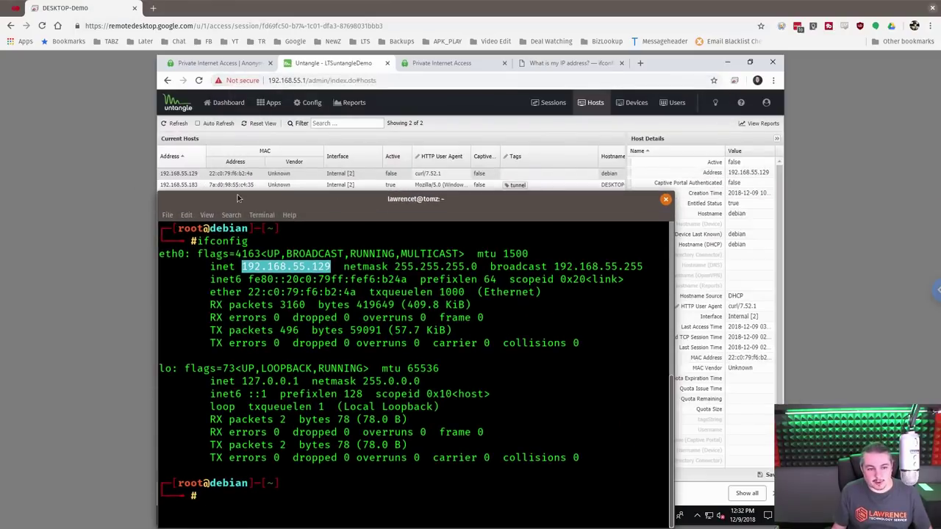
pyautogui.moveTo(239, 199); pyautogui.dragTo(377, 113)
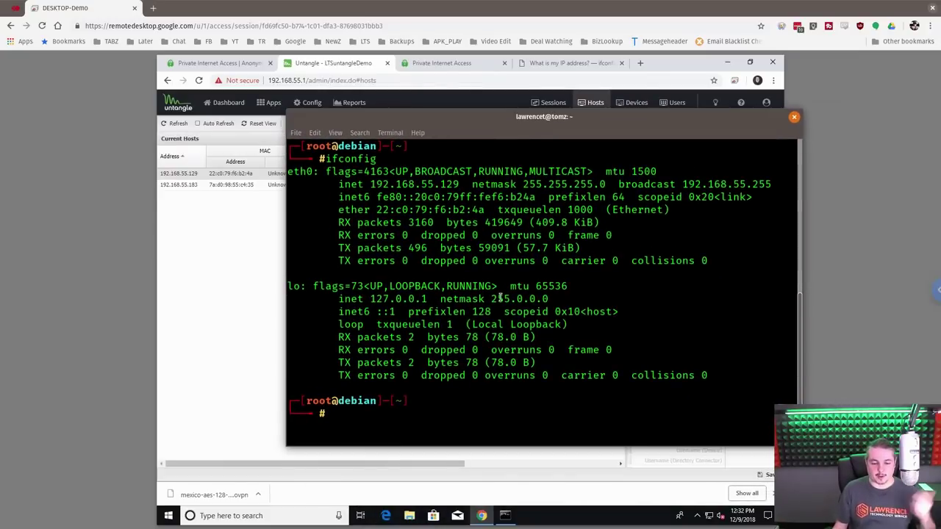
pyautogui.write('clear')
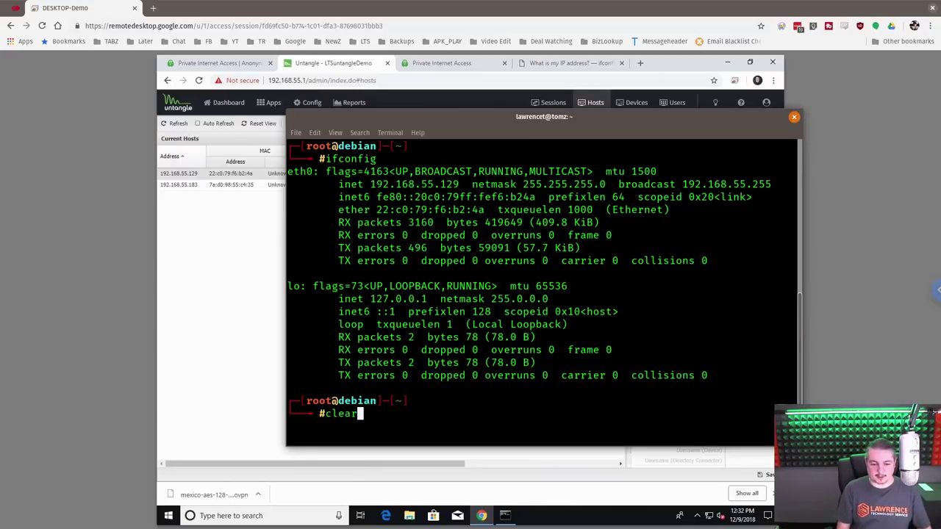
pyautogui.press('Return')
# - Run curl ifconfig.co/country and /city, returning United States and Southfield
pyautogui.write('curl ifc')
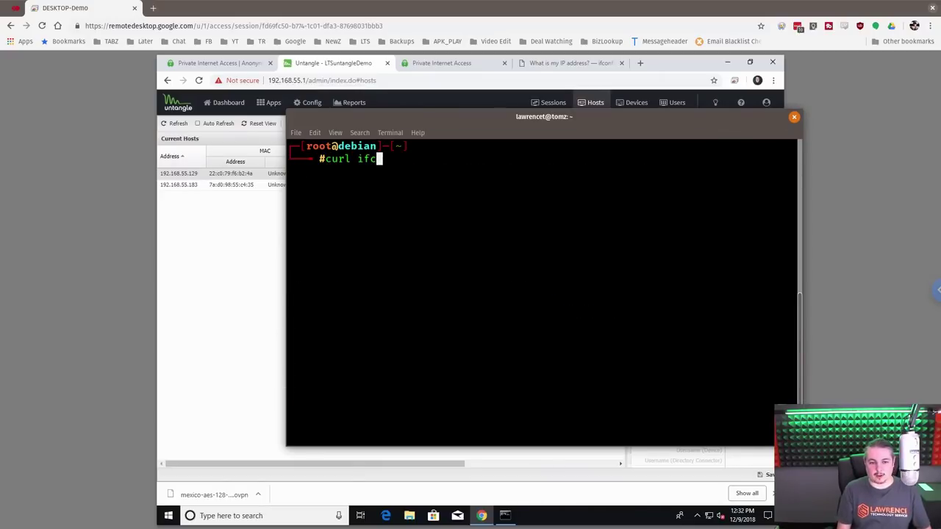
pyautogui.write('onfig.co')
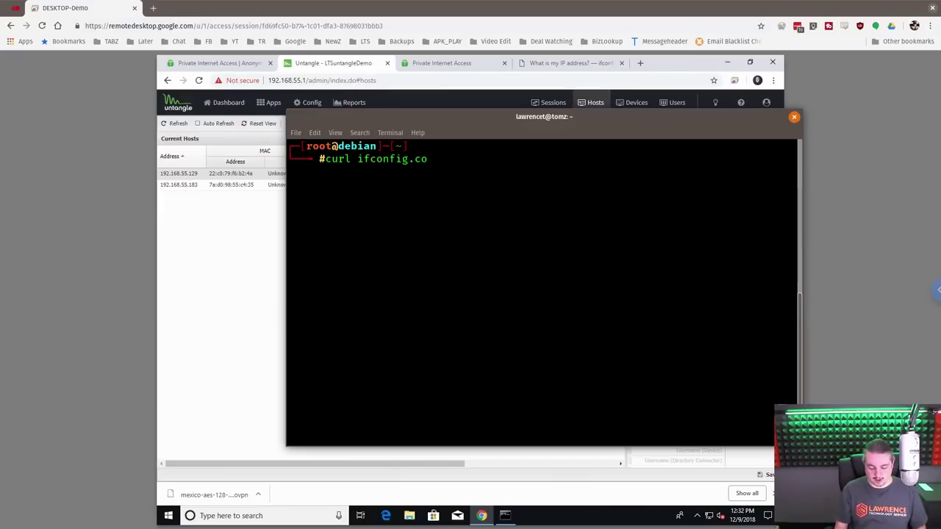
pyautogui.write('/')
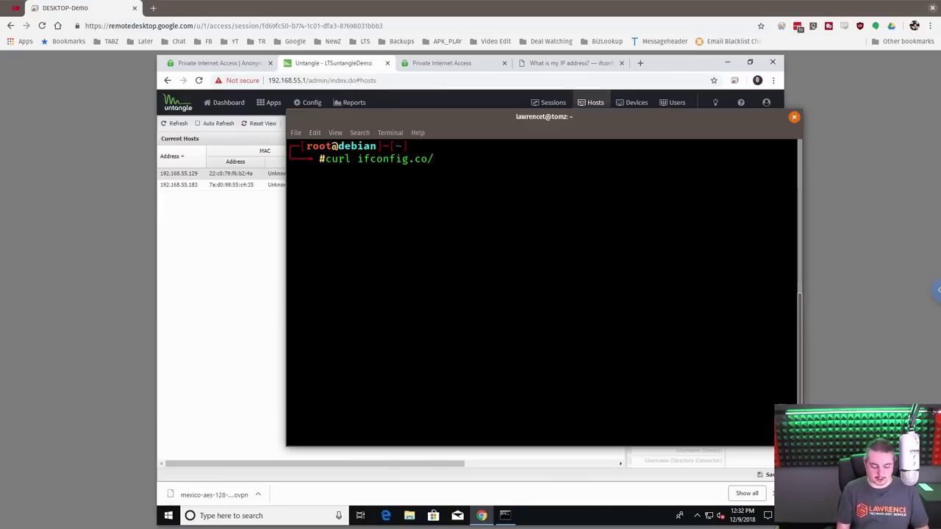
pyautogui.write('country')
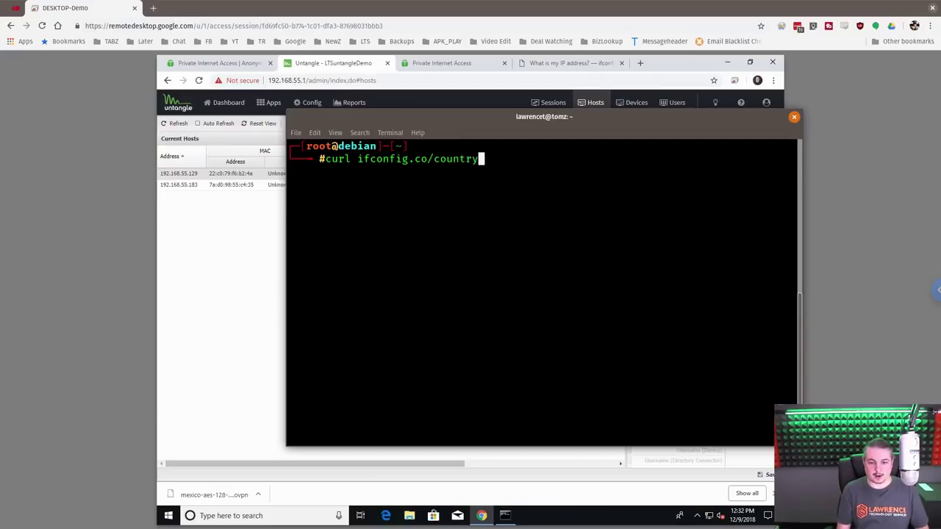
pyautogui.press('Return')
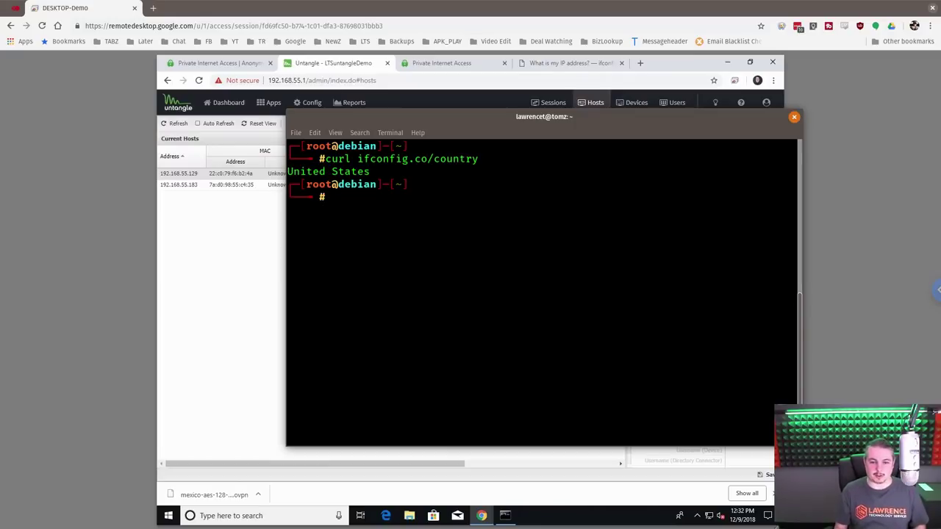
pyautogui.press('Up')
pyautogui.press('BackSpace')
pyautogui.press('BackSpace')
pyautogui.press('BackSpace')
pyautogui.press('BackSpace')
pyautogui.press('BackSpace')
pyautogui.press('BackSpace')
pyautogui.press('BackSpace')
pyautogui.press('BackSpace')
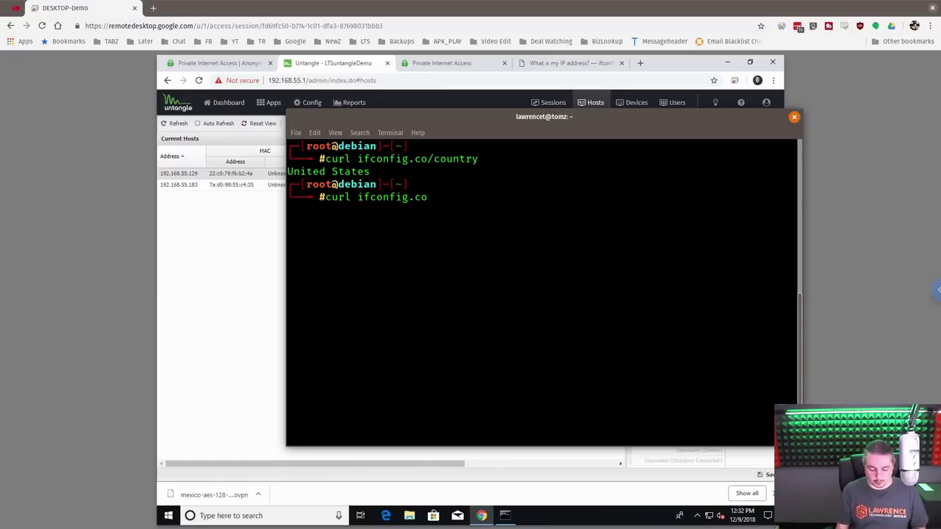
pyautogui.write('/city')
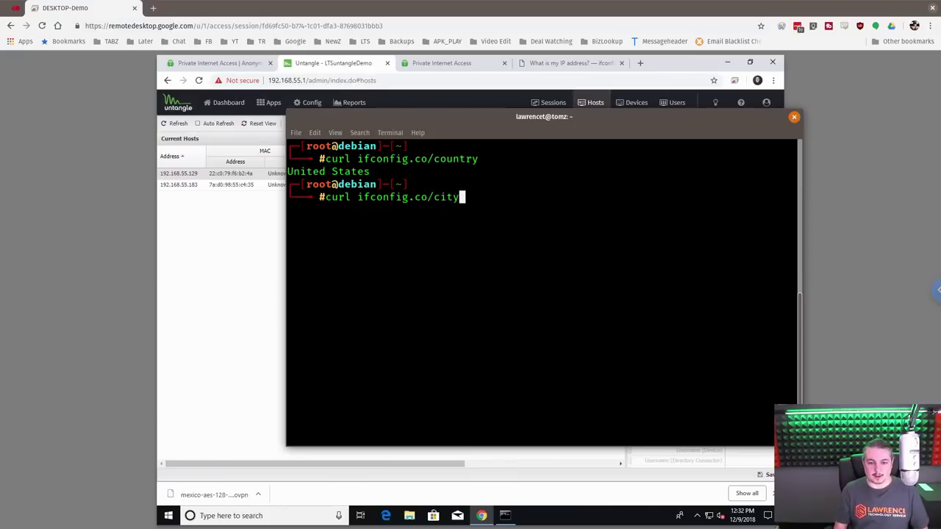
pyautogui.press('Return')
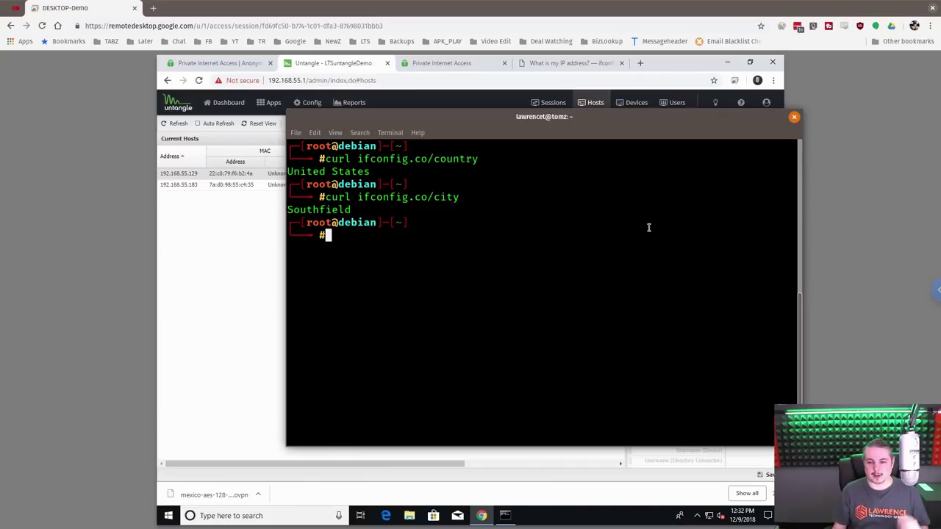
pyautogui.moveTo(580, 118); pyautogui.dragTo(711, 181)
# - Add the 'tunnel' tag to the Debian host 192.168.55.129 on the Untangle Hosts page
pyautogui.click(691, 165)
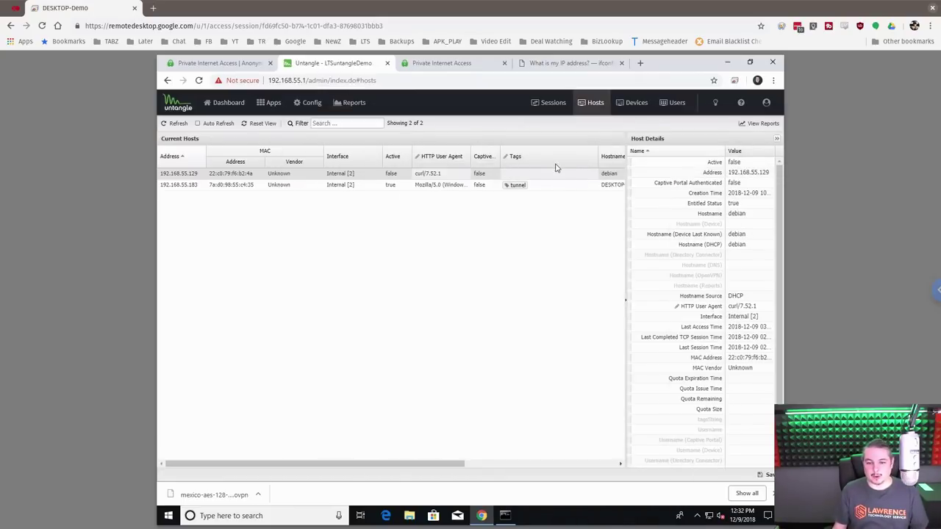
pyautogui.click(532, 173)
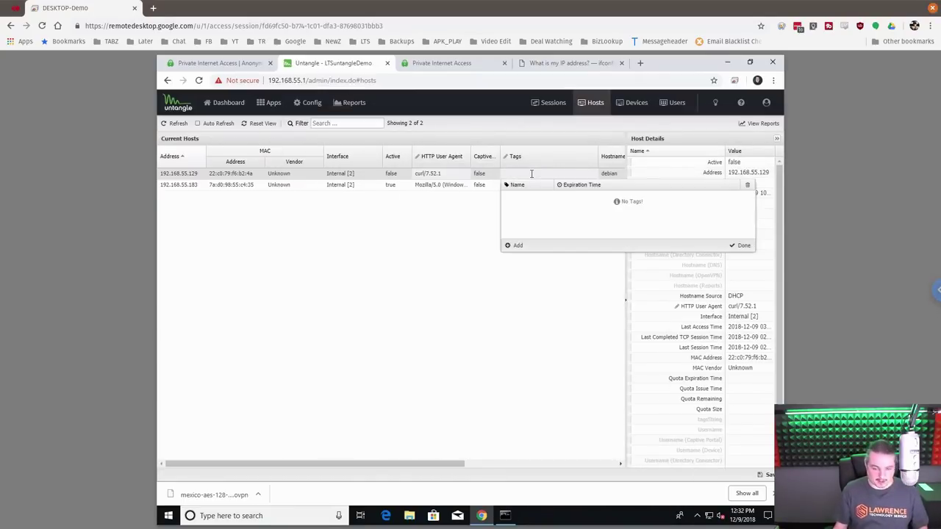
pyautogui.click(517, 244)
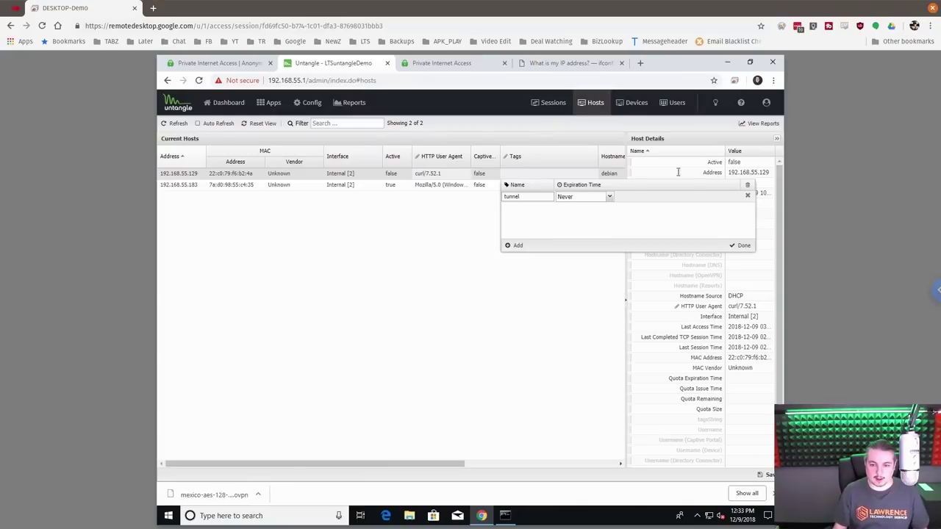
pyautogui.click(739, 245)
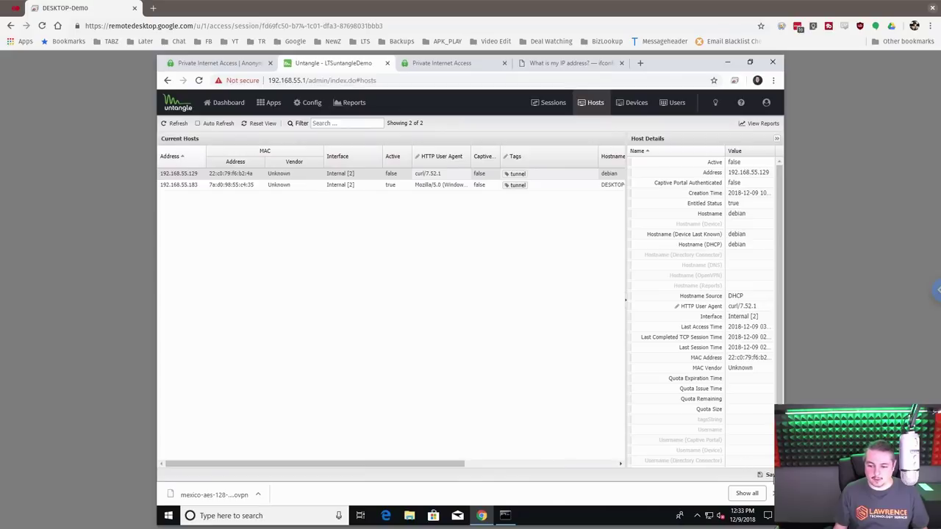
# - Rerun curl ifconfig.co/city in the terminal, now returning Mexico City, then return to Untangle's Hosts list
pyautogui.hotkey('alt', 'Tab')
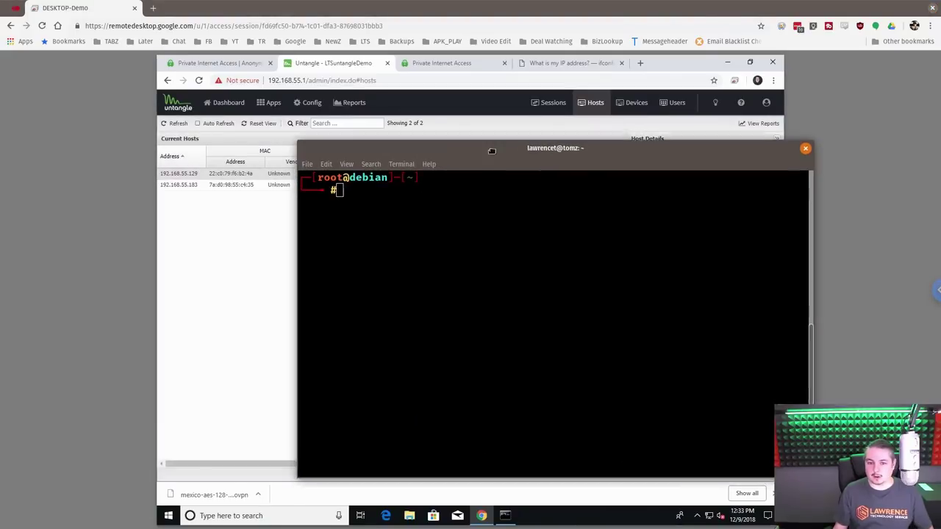
pyautogui.press('Up')
pyautogui.press('Up')
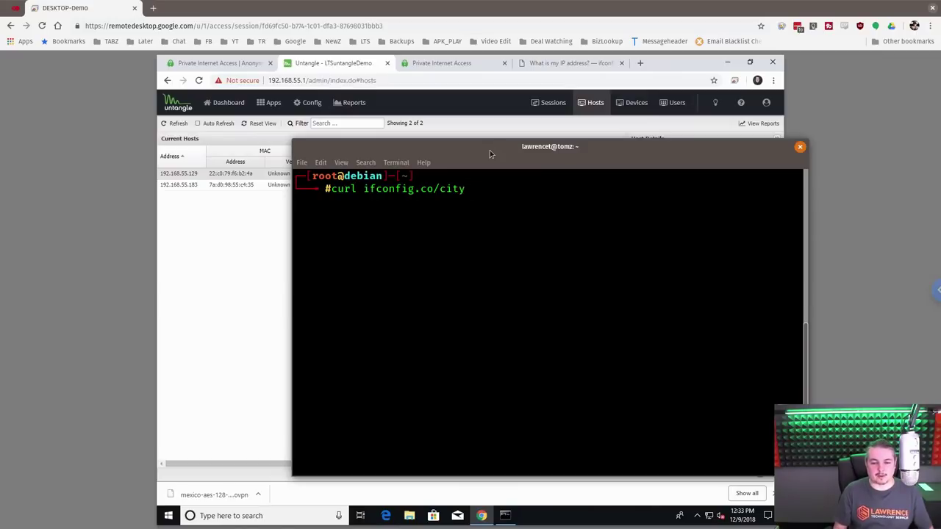
pyautogui.press('Return')
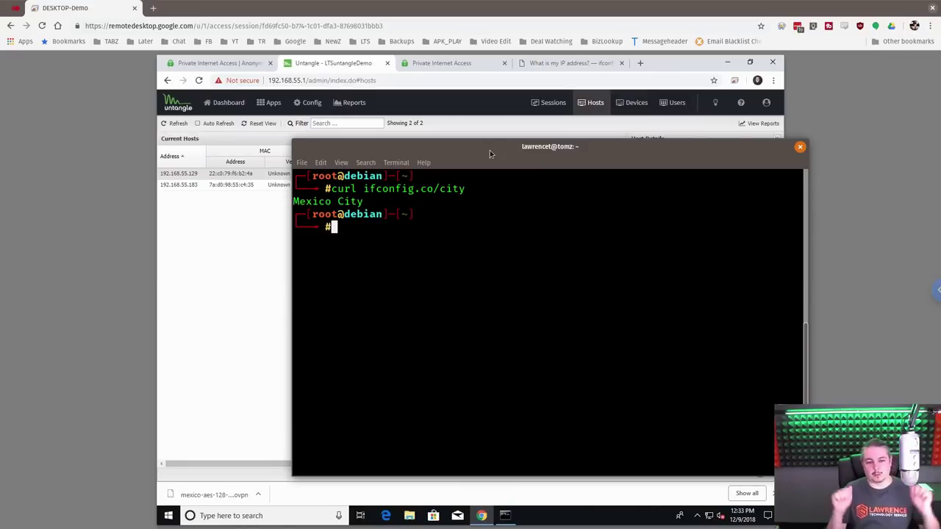
pyautogui.moveTo(489, 150); pyautogui.dragTo(605, 152)
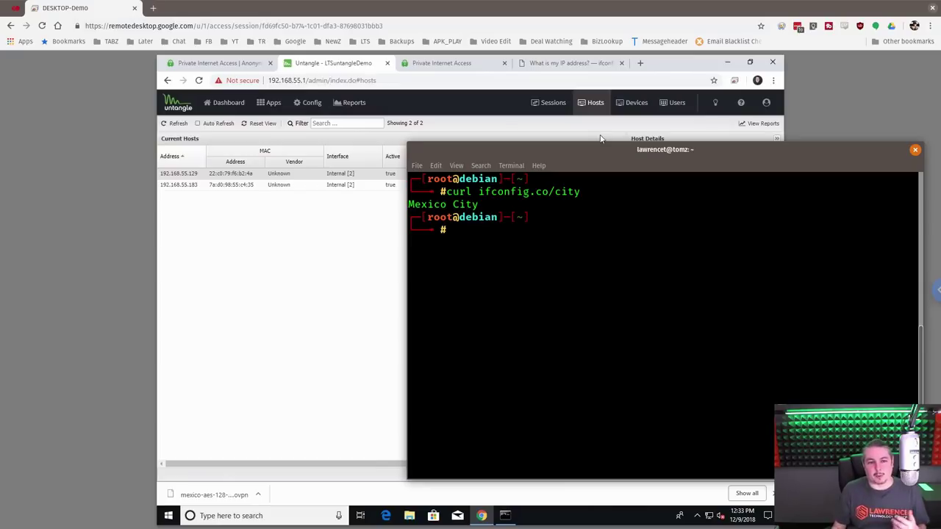
pyautogui.click(349, 66)
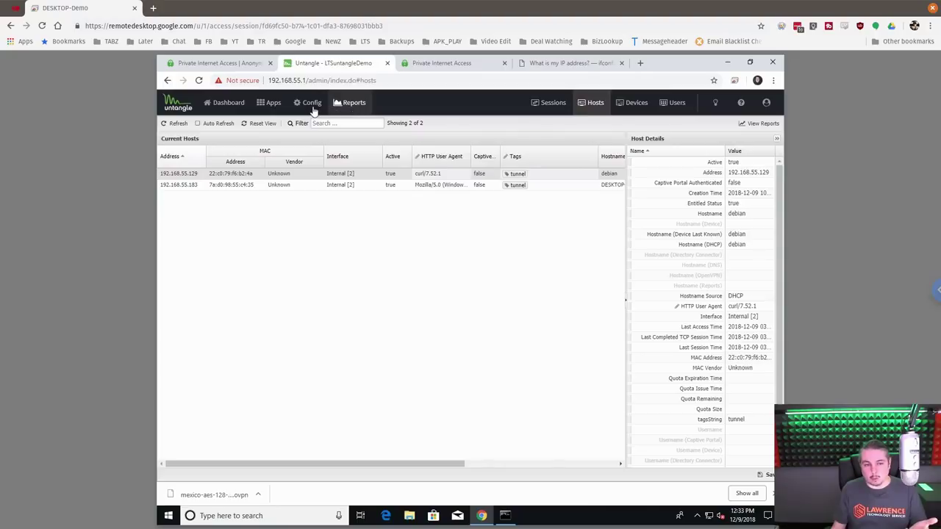
# - Go to the Tunnel VPN app's Rules list in Untangle
pyautogui.click(279, 110)
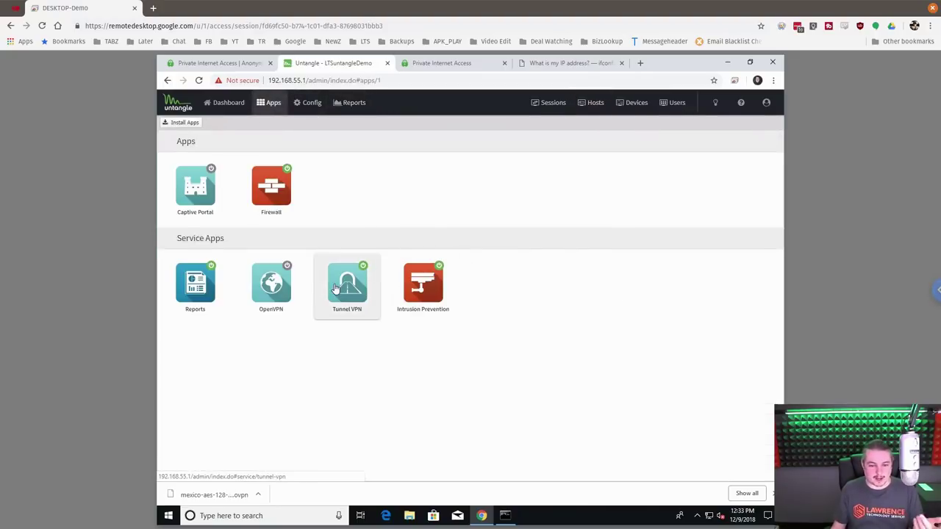
pyautogui.click(334, 288)
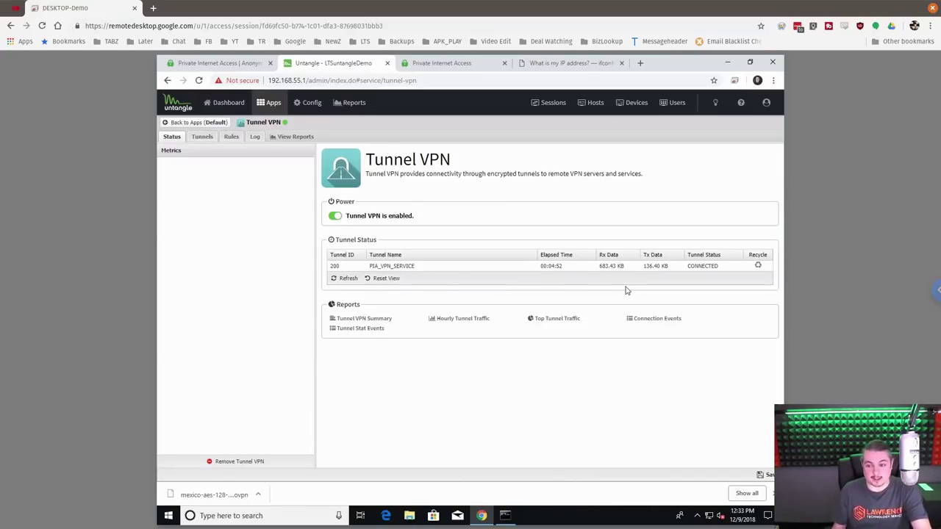
pyautogui.click(233, 138)
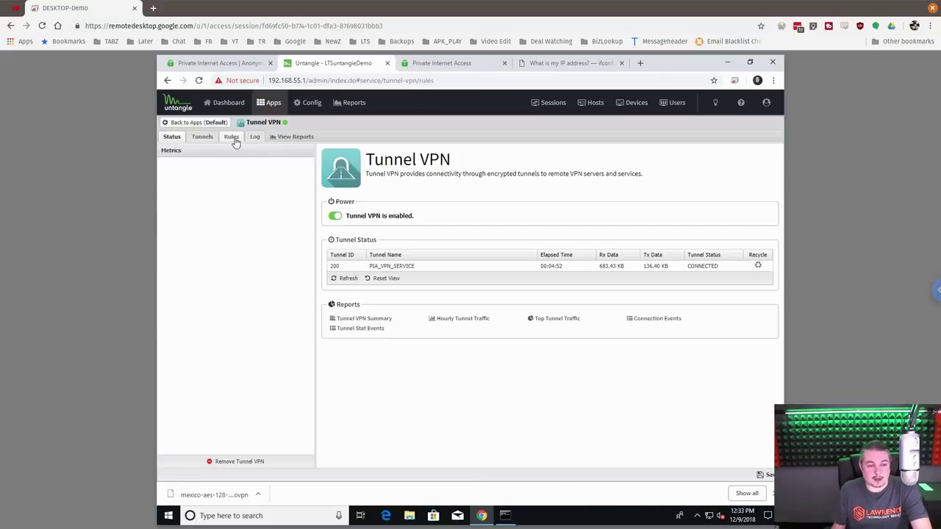
# - Toggle rule 1 on and back off, then open rule 2, which routes 'tunnel'-tagged clients
pyautogui.click(225, 192)
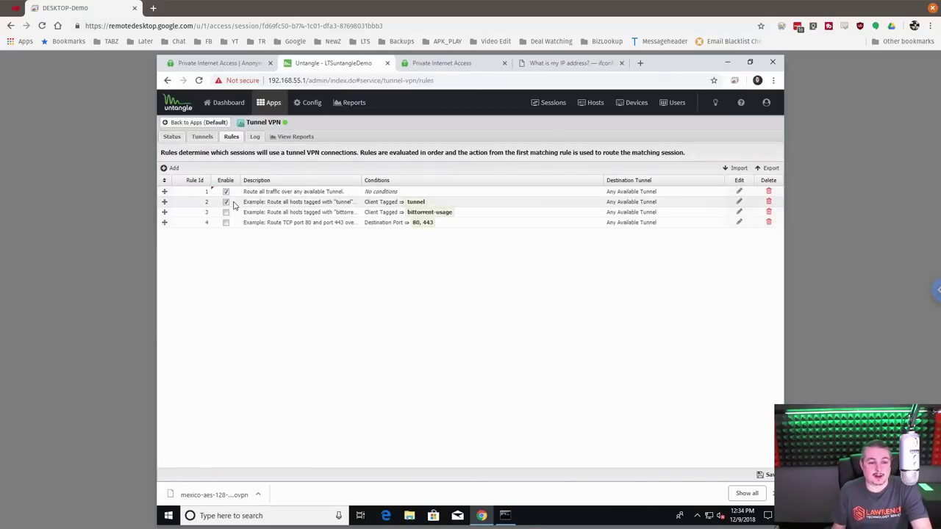
pyautogui.click(226, 191)
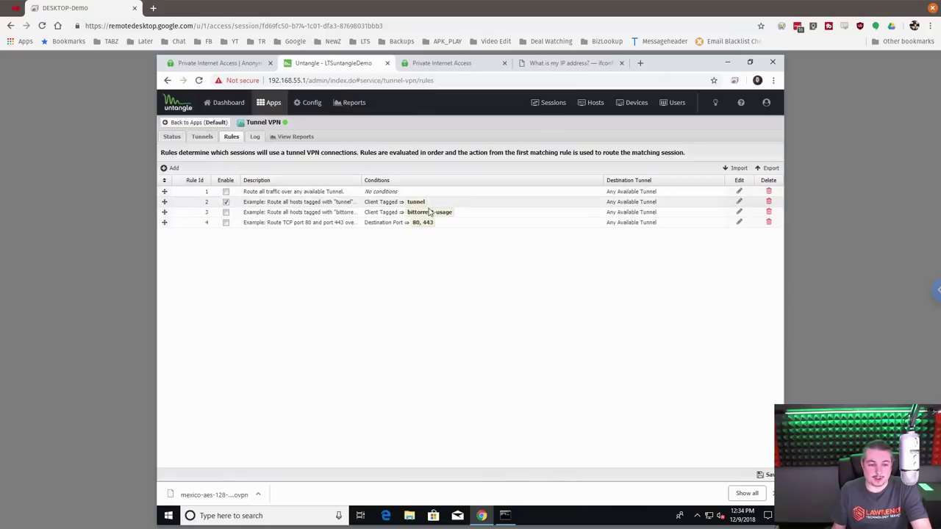
pyautogui.click(739, 201)
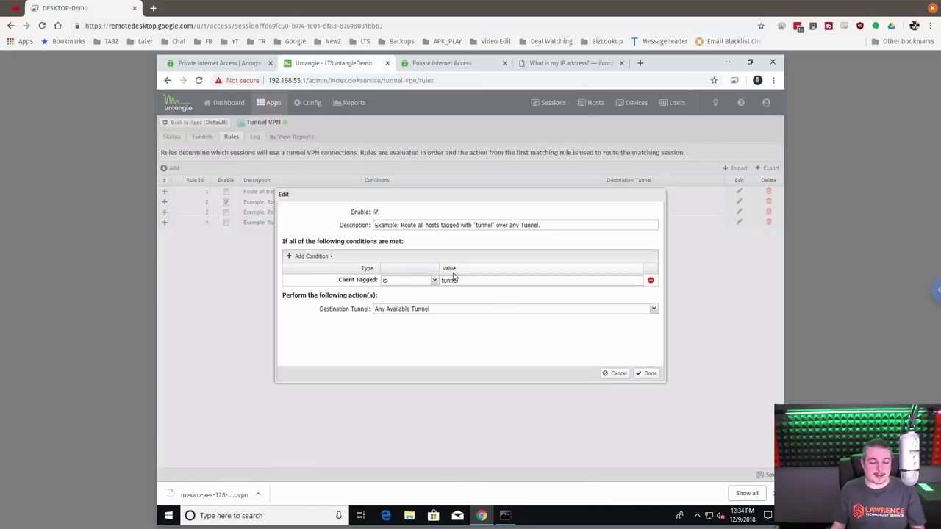
pyautogui.click(610, 374)
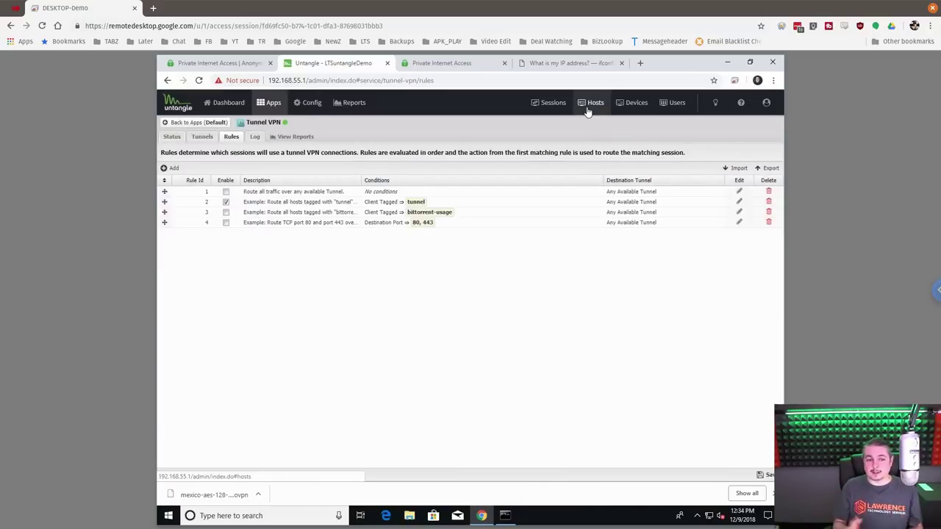